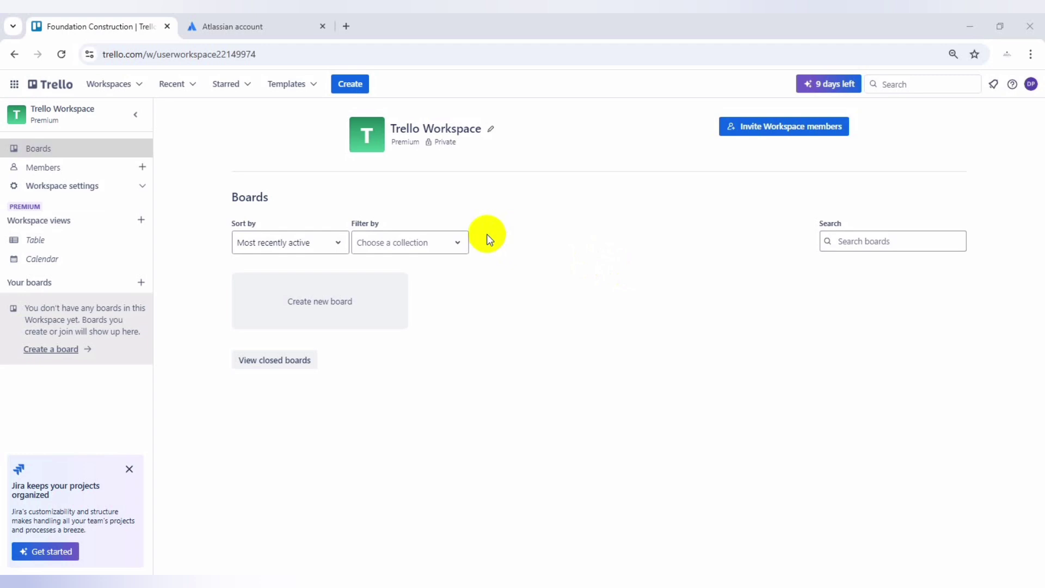
# Start a new board with the sunset photo background, titled 'Foundation Construction'
pyautogui.click(350, 310)
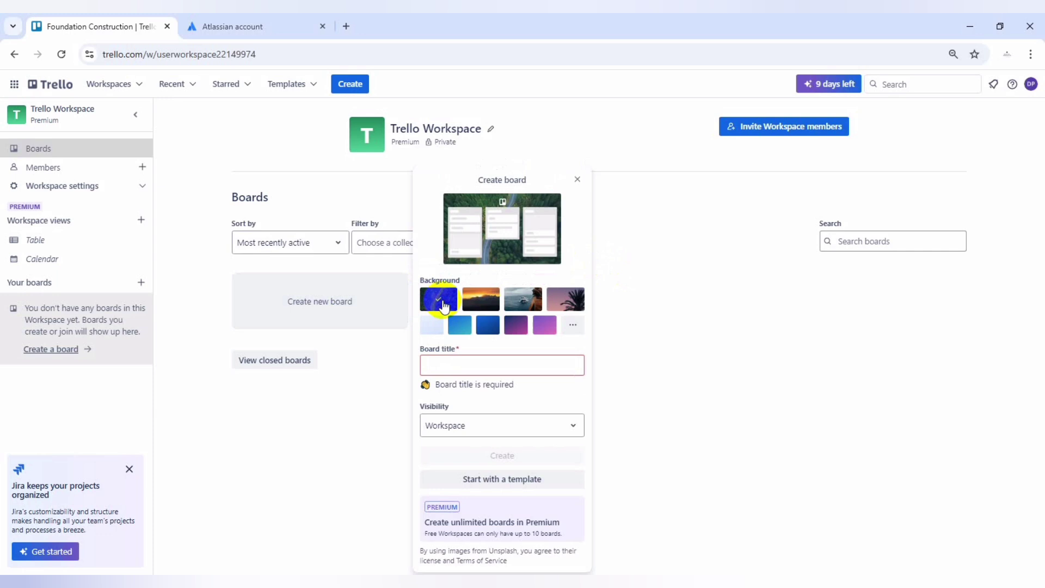
pyautogui.click(475, 306)
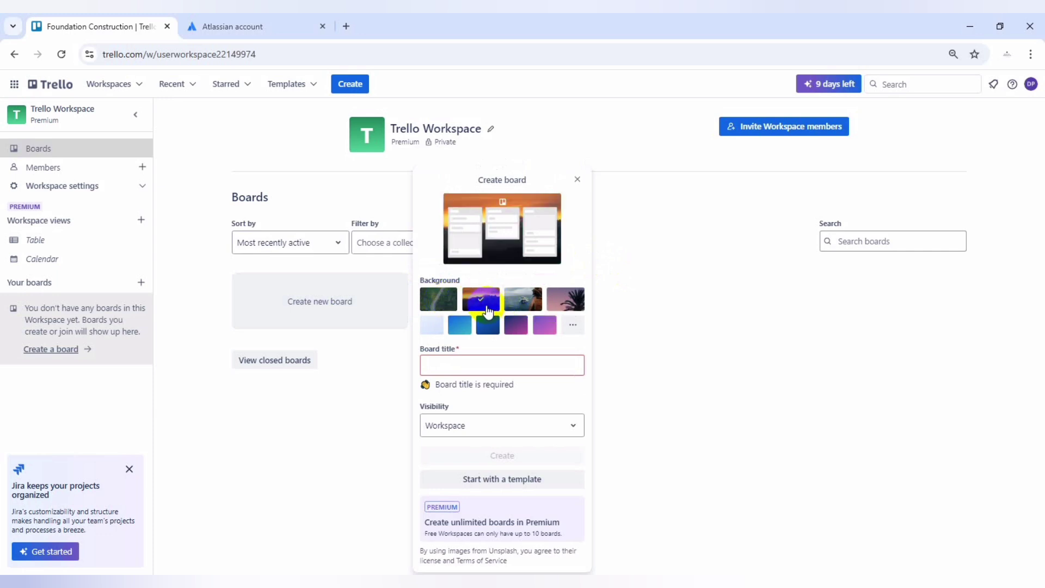
pyautogui.click(462, 362)
pyautogui.write('FOu')
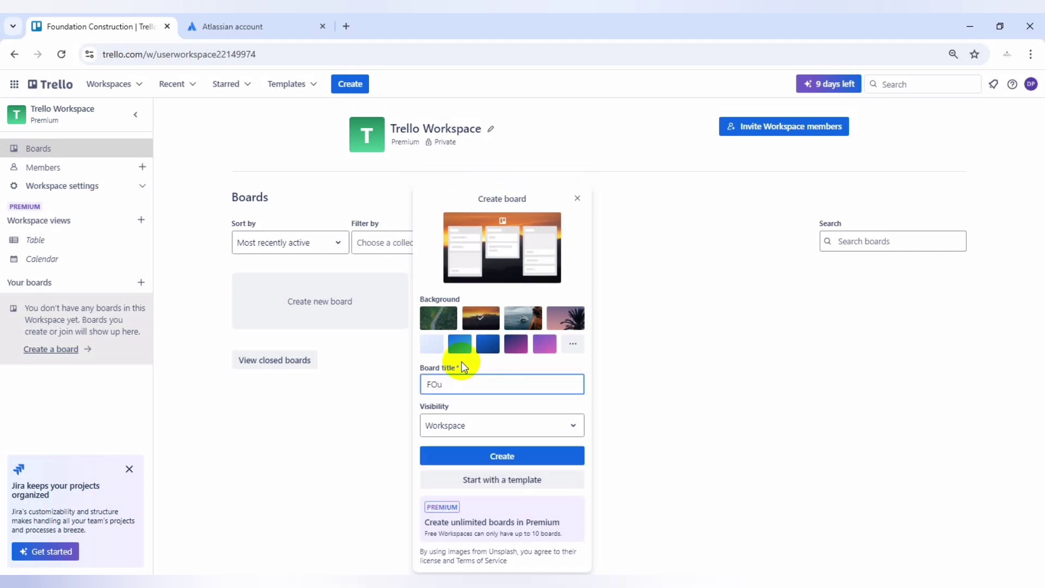
pyautogui.press('BackSpace')
pyautogui.press('BackSpace')
pyautogui.write('oundation Construction')
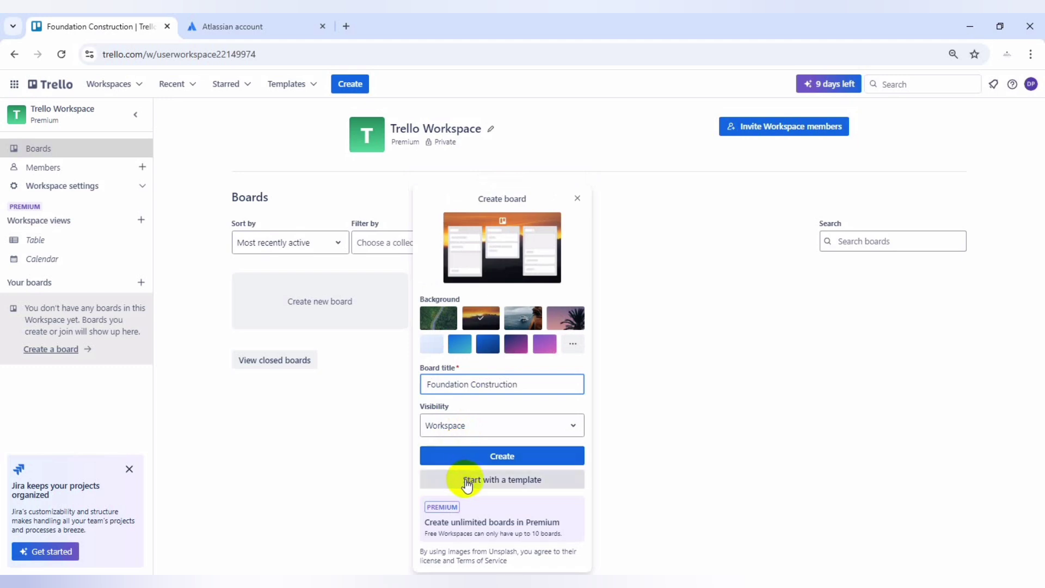
# Create the board and rename its Doing list to 'In Progress'
pyautogui.click(511, 456)
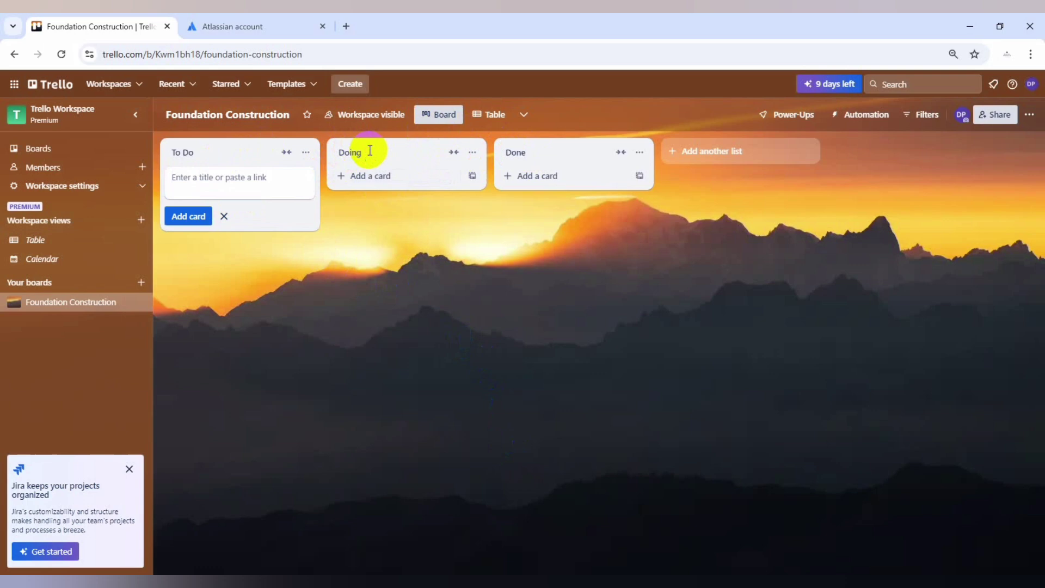
pyautogui.click(369, 152)
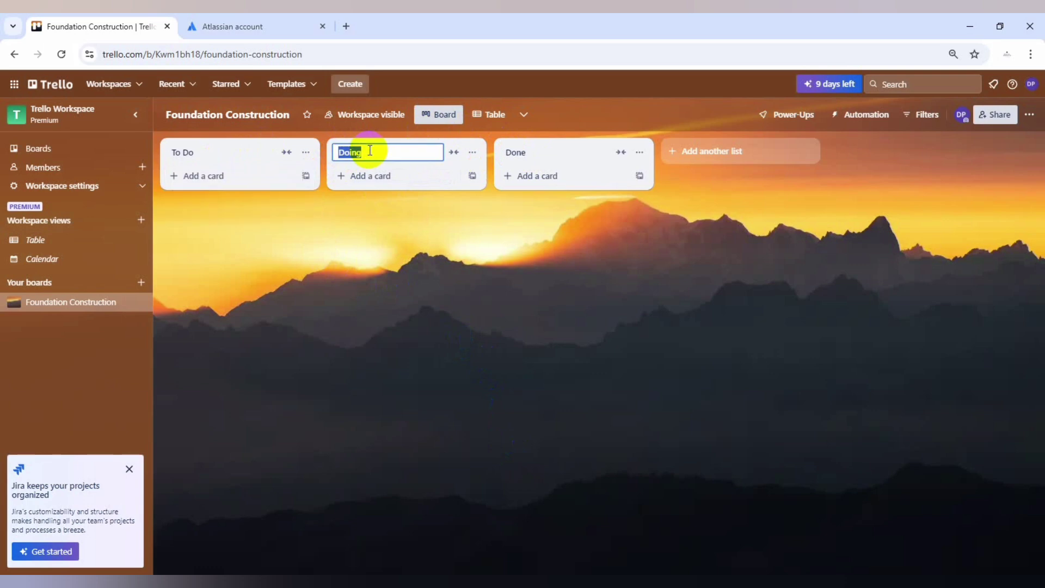
pyautogui.write('In Progress')
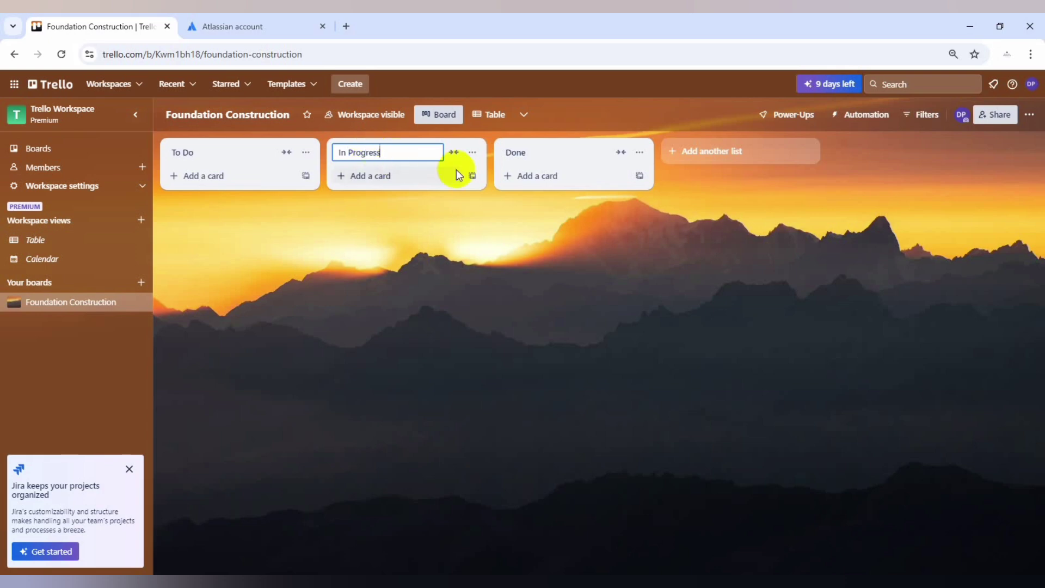
pyautogui.click(602, 215)
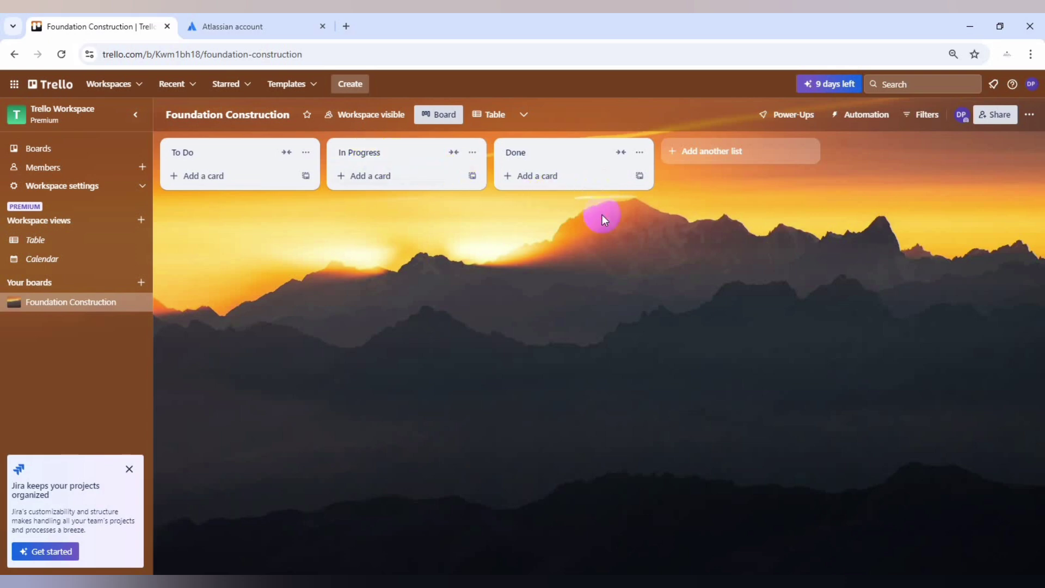
# Add two new lists, 'on Hold' and 'Issues', to the board
pyautogui.click(722, 163)
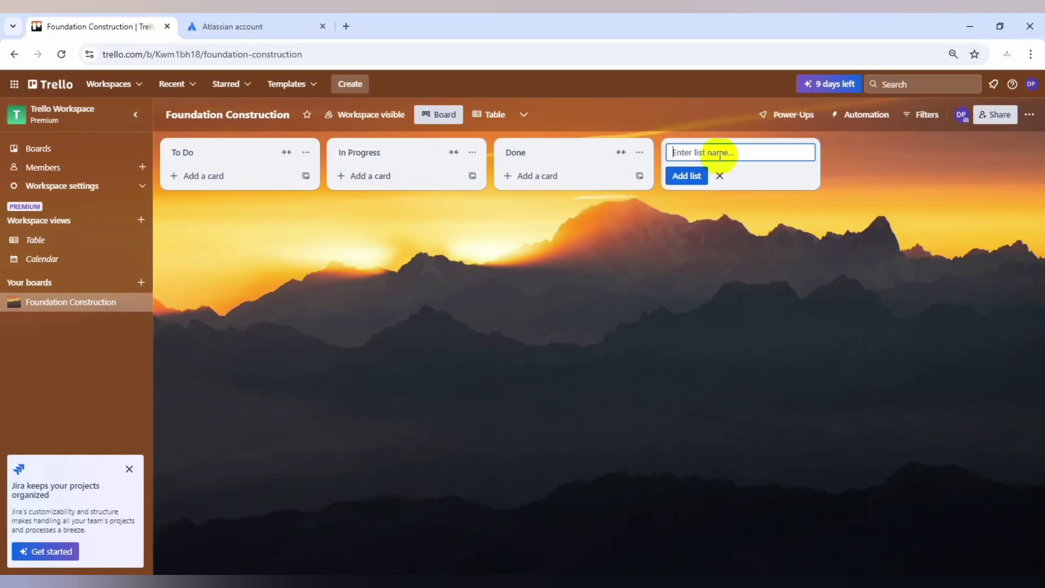
pyautogui.write('on HOld')
pyautogui.press('BackSpace')
pyautogui.press('BackSpace')
pyautogui.press('BackSpace')
pyautogui.write('old')
pyautogui.click(754, 195)
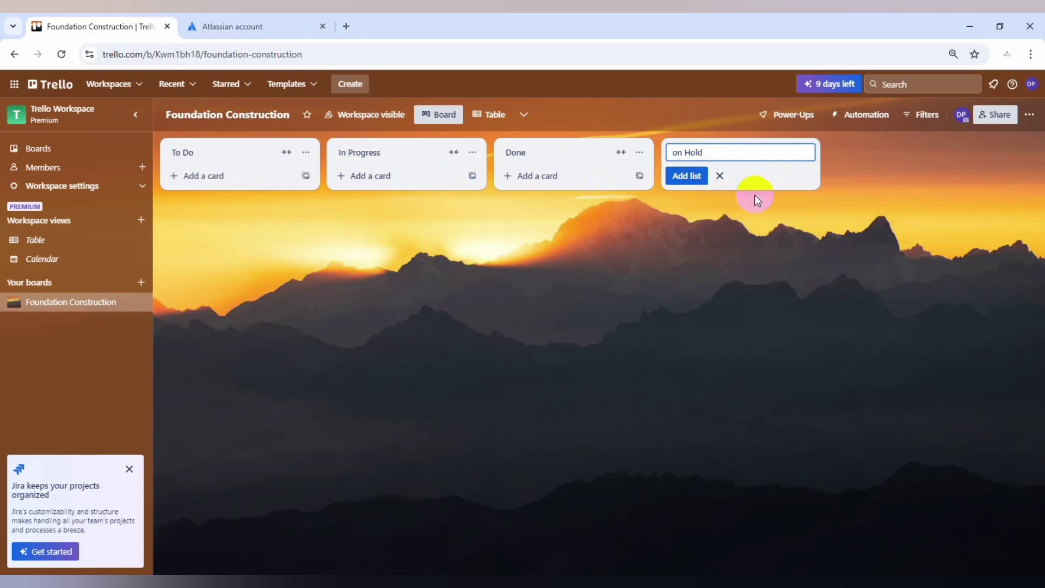
pyautogui.click(700, 153)
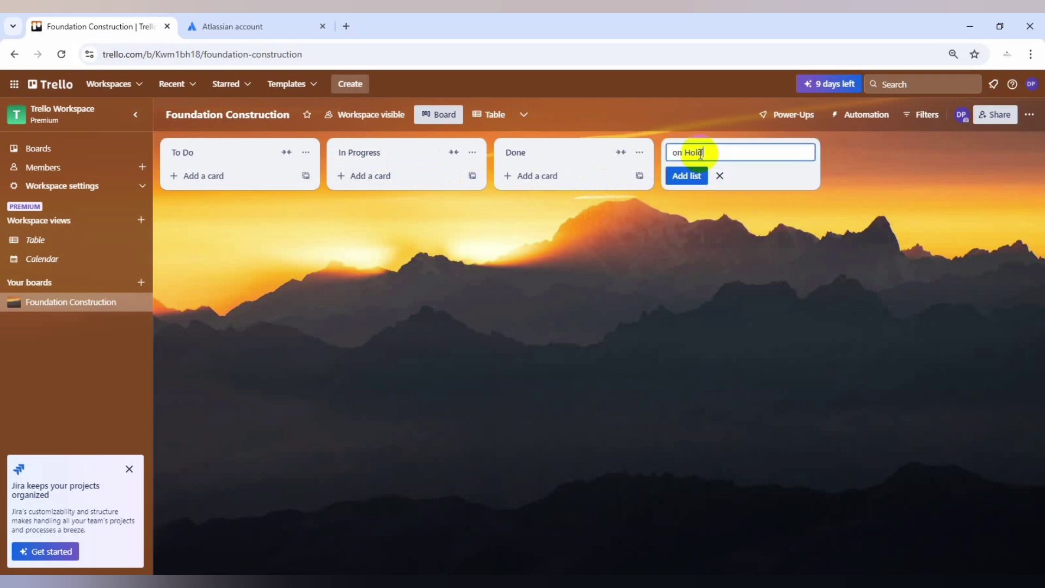
pyautogui.click(688, 175)
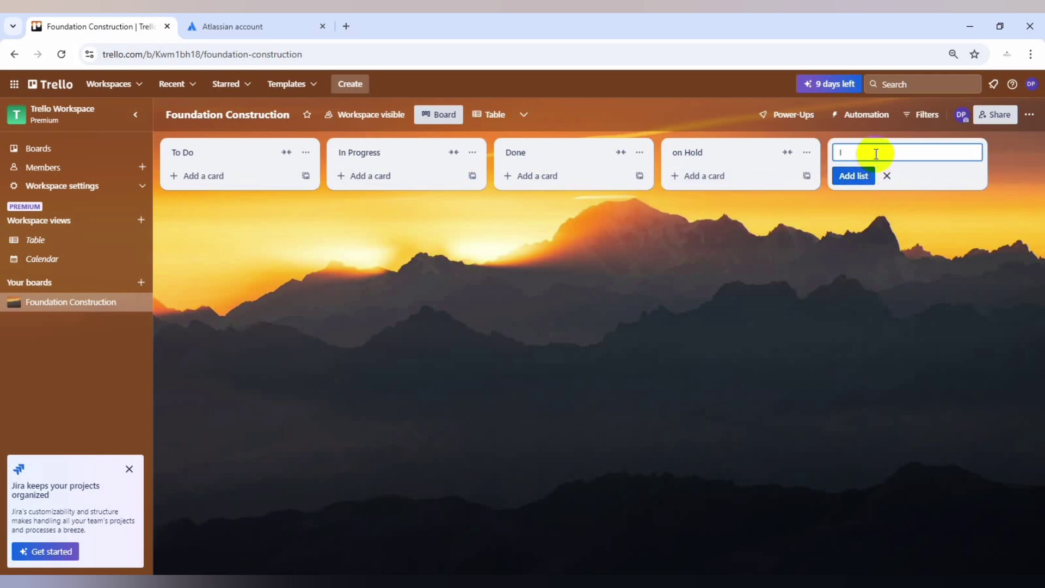
pyautogui.write('ssues')
pyautogui.click(864, 174)
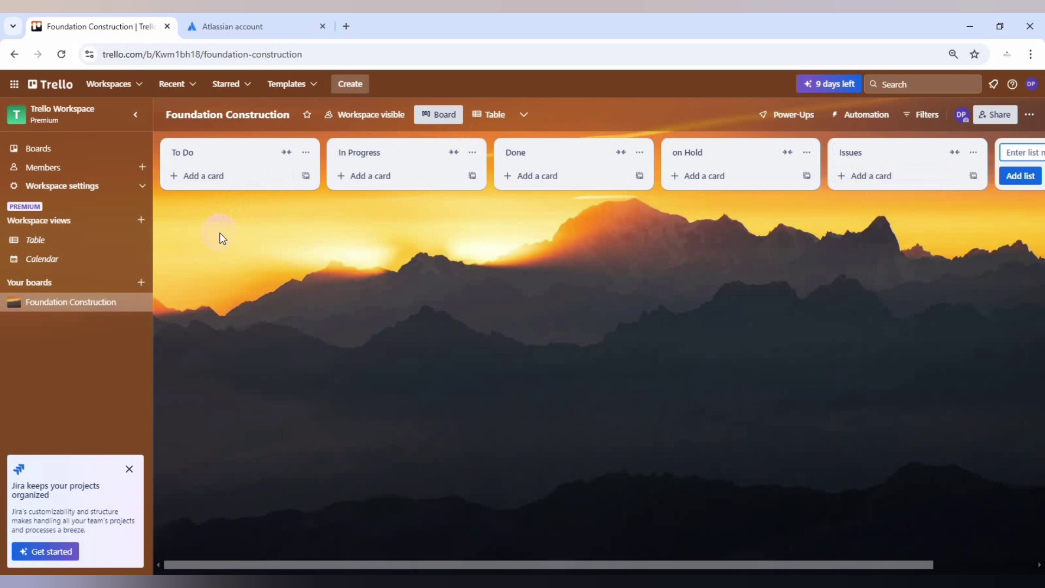
pyautogui.click(211, 182)
pyautogui.click(321, 309)
pyautogui.moveTo(395, 581)
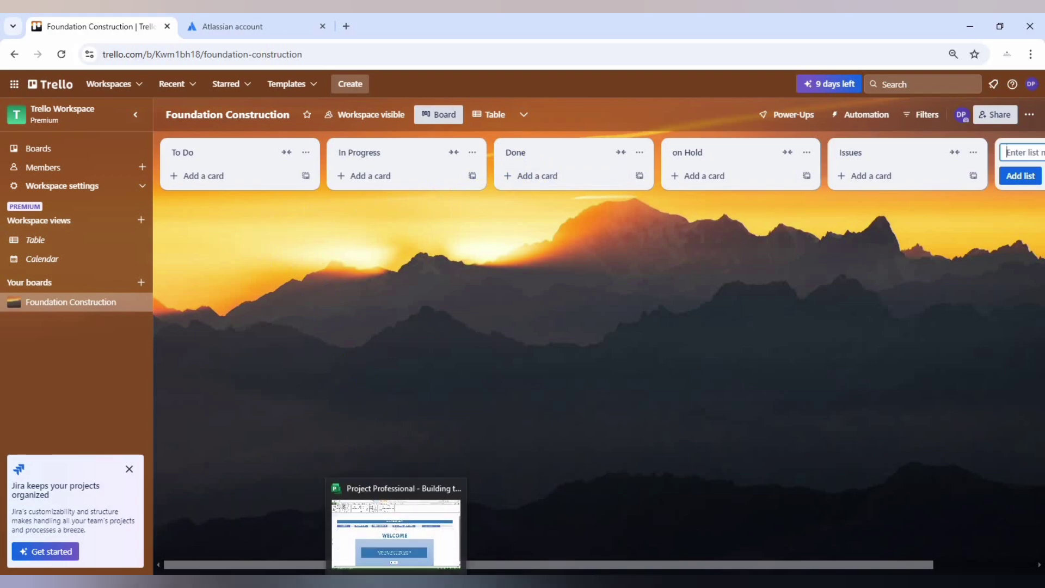
# Review the PROGRAM OF WORK Gantt chart in Microsoft Project, then return to Trello
pyautogui.click(386, 541)
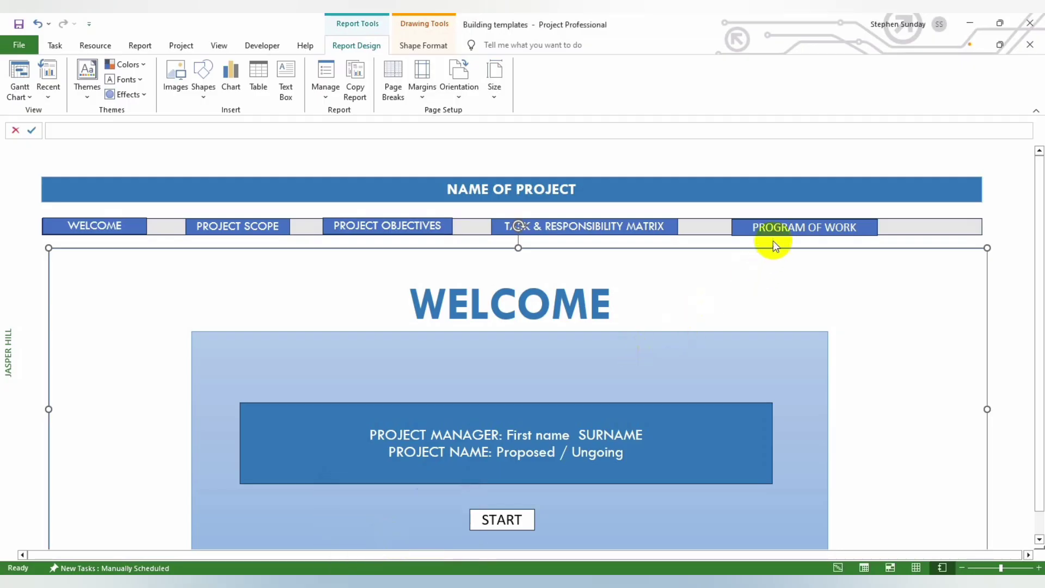
pyautogui.click(775, 226)
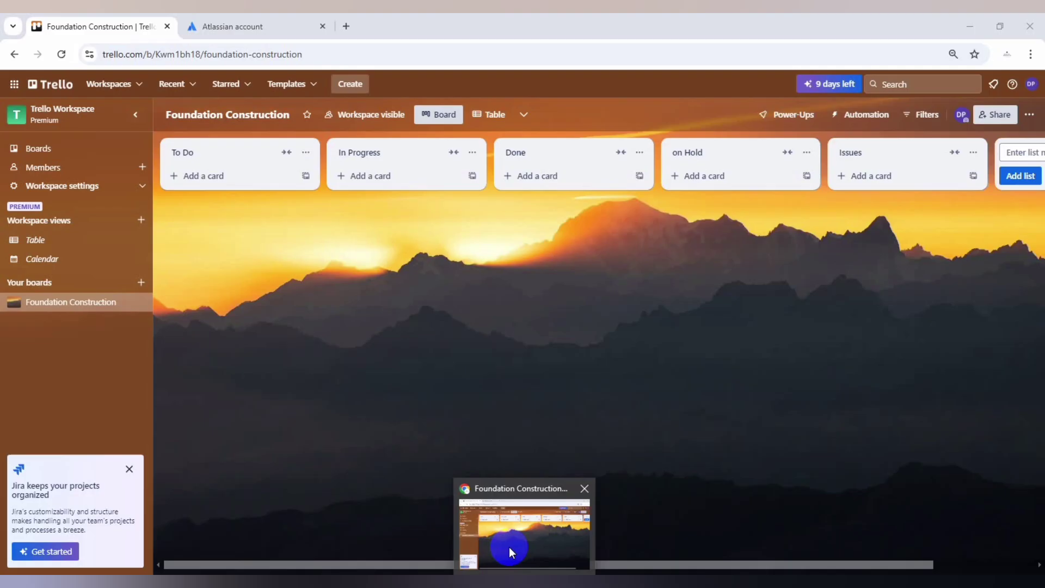
pyautogui.click(508, 547)
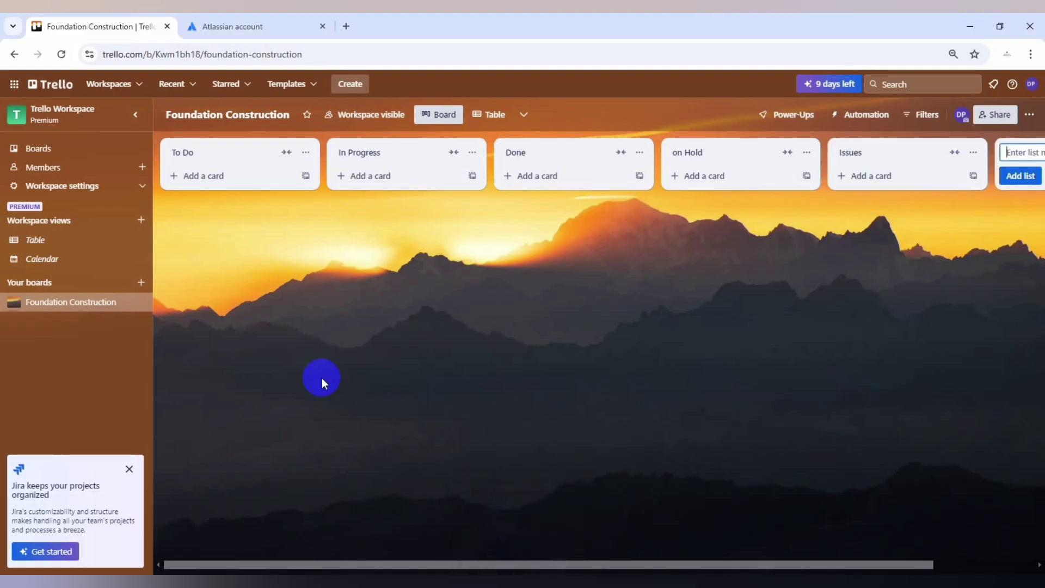
# Add To Do cards 'Excavate Foundation Site' and 'Pour Concrete Foundation Walls', then draft 'Install Reinforcement Bars'
pyautogui.click(215, 175)
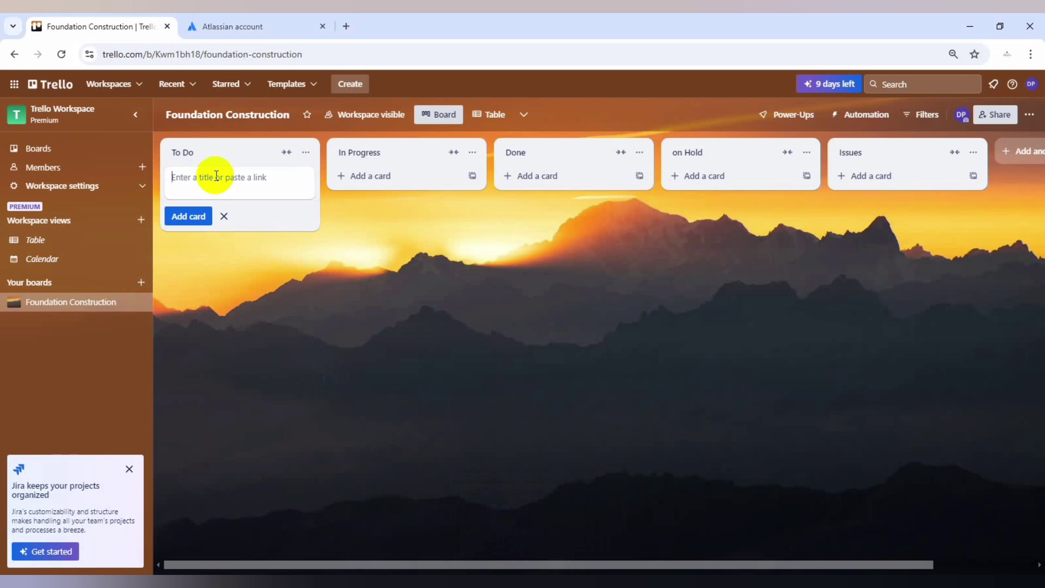
pyautogui.write('Excavate Foundation Site')
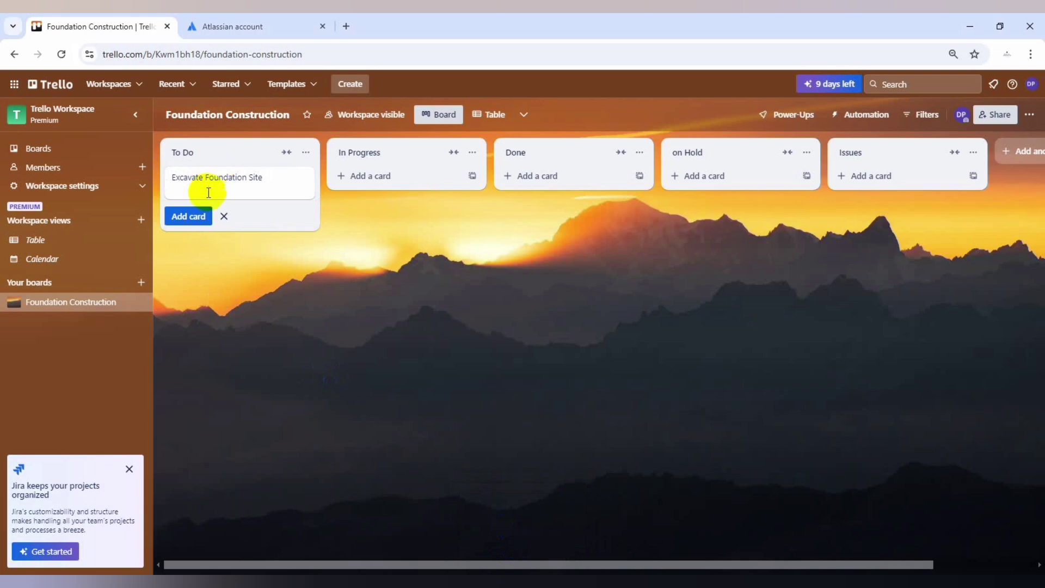
pyautogui.click(198, 215)
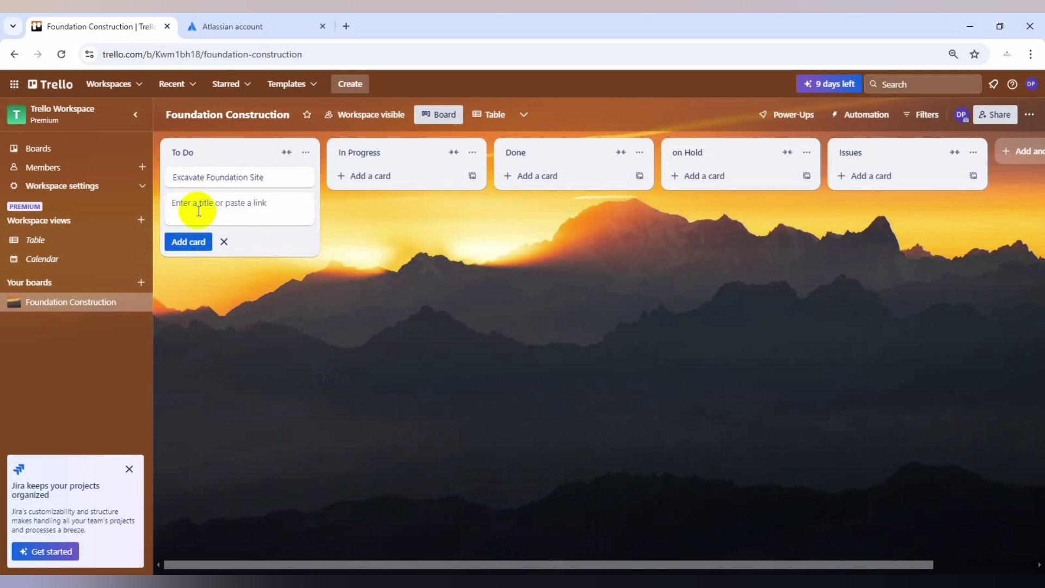
pyautogui.write('Pour Concrete Foundation Wal')
pyautogui.write('ls')
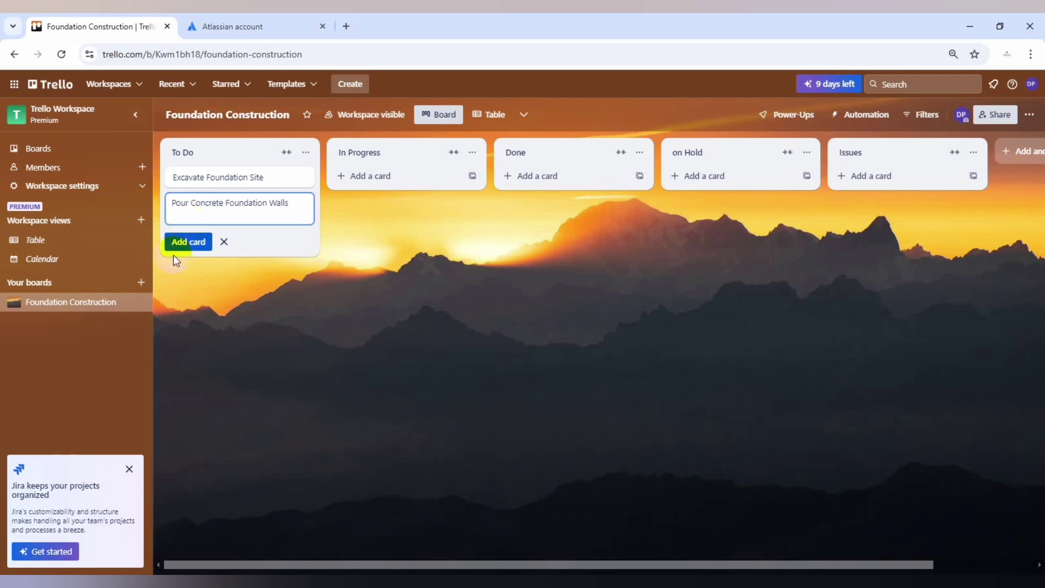
pyautogui.click(180, 249)
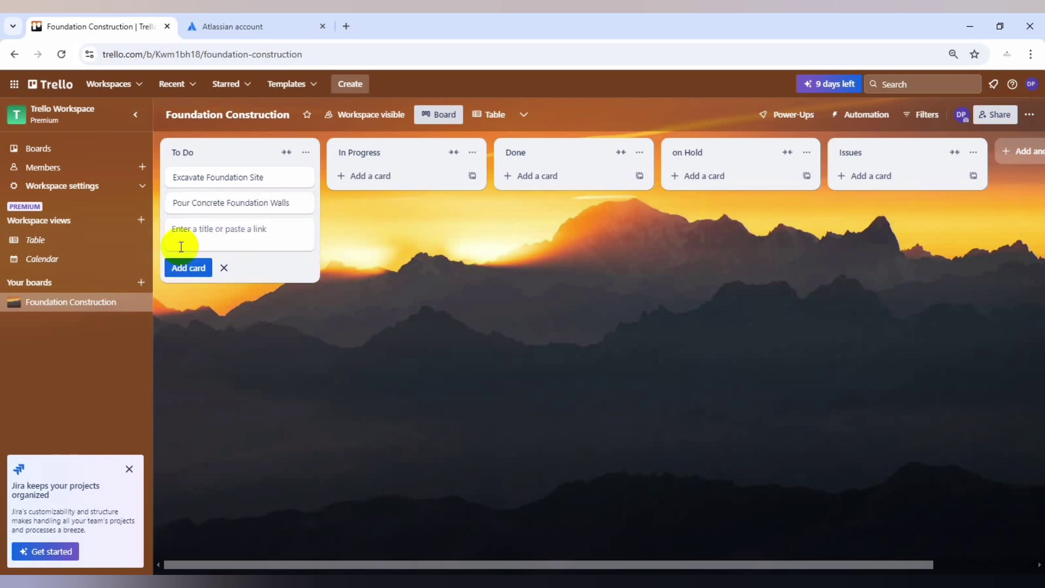
pyautogui.write('Install Reinform')
pyautogui.press('BackSpace')
pyautogui.write('cemnt')
pyautogui.press('BackSpace')
pyautogui.write('ent Bars')
# Save 'Install Reinforcement Bars' and add 'Water Proof Foundation Walls' and 'Inspect Foundation' cards
pyautogui.click(193, 265)
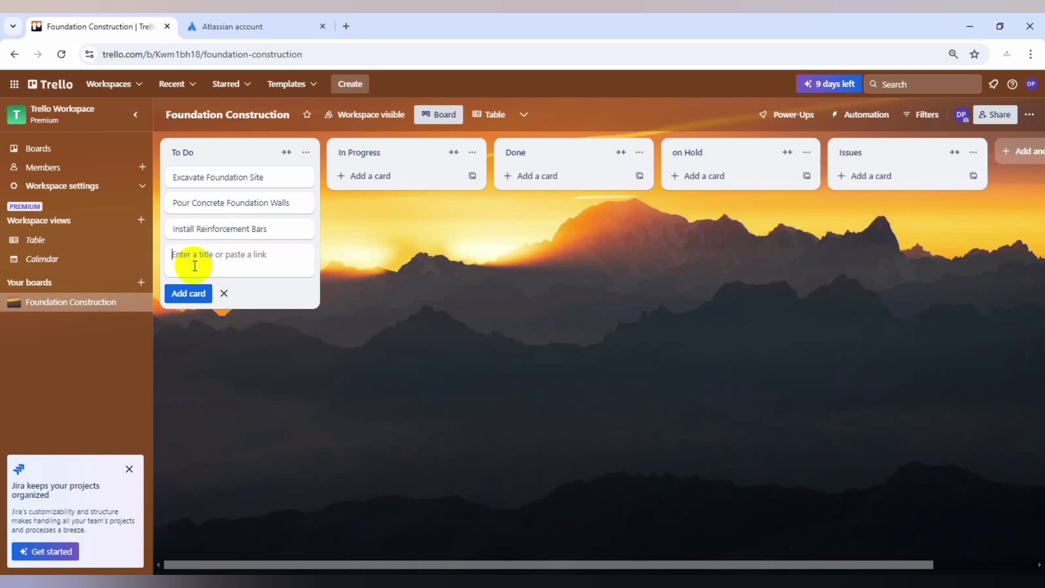
pyautogui.write('Water Proof Foundation Walls')
pyautogui.click(200, 293)
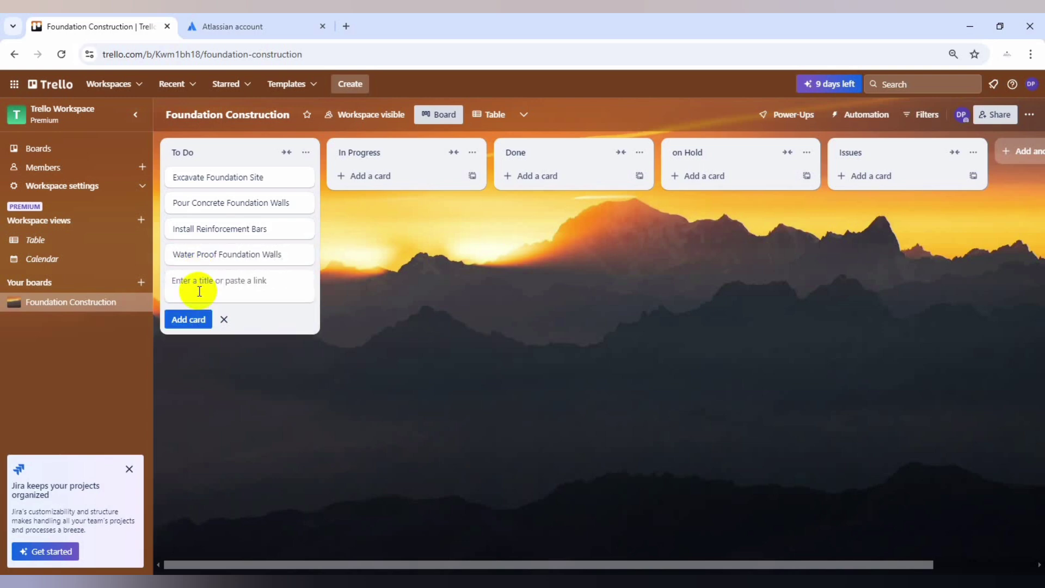
pyautogui.click(199, 291)
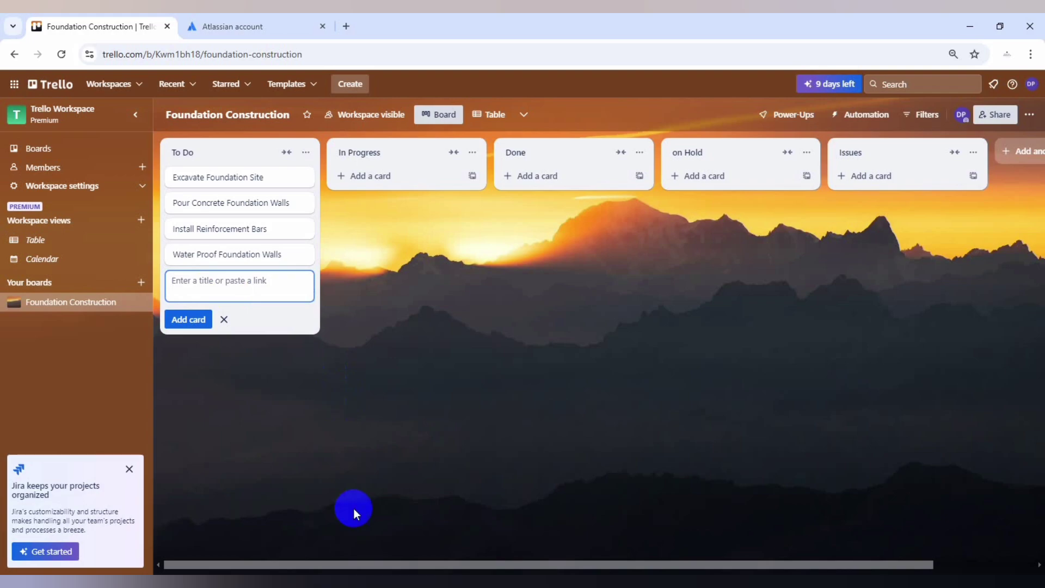
pyautogui.click(364, 522)
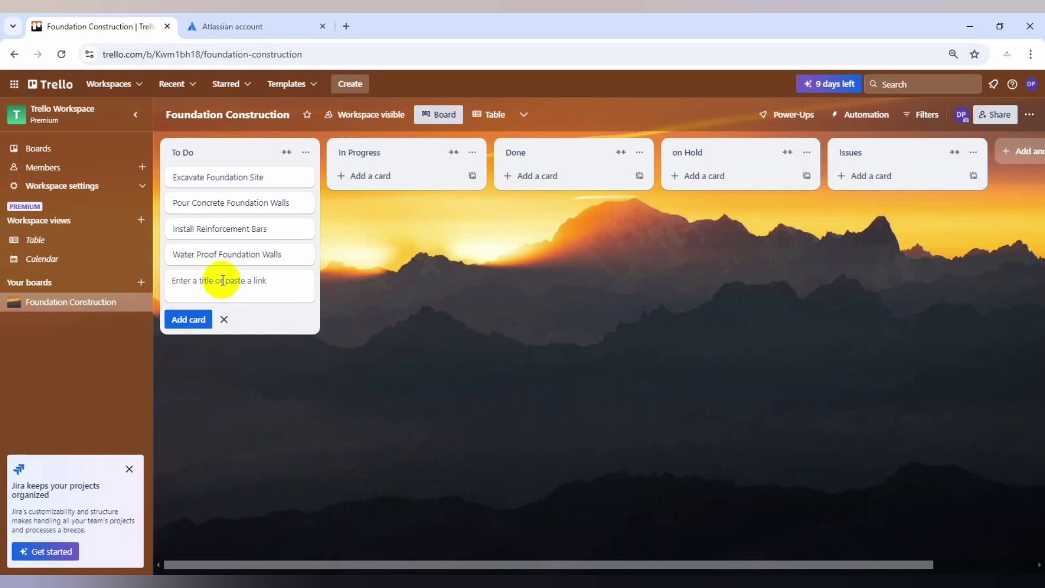
pyautogui.write('Inspect Foundation')
pyautogui.click(197, 318)
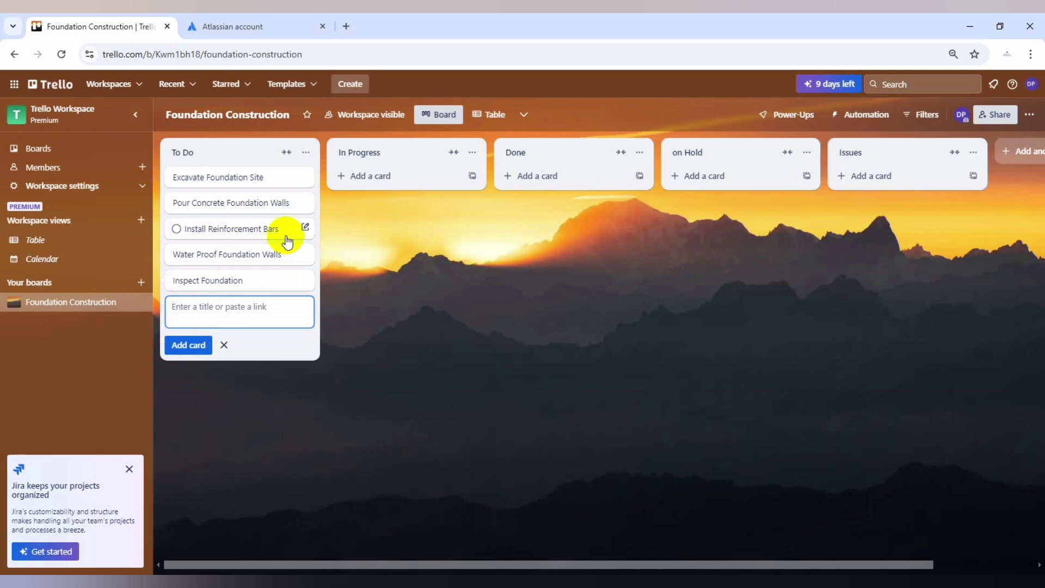
# Describe the Excavate card: 'Excavate FDN site to a depth of 10 feet. Ensure the site is clear of debris and obstacles'
pyautogui.click(302, 178)
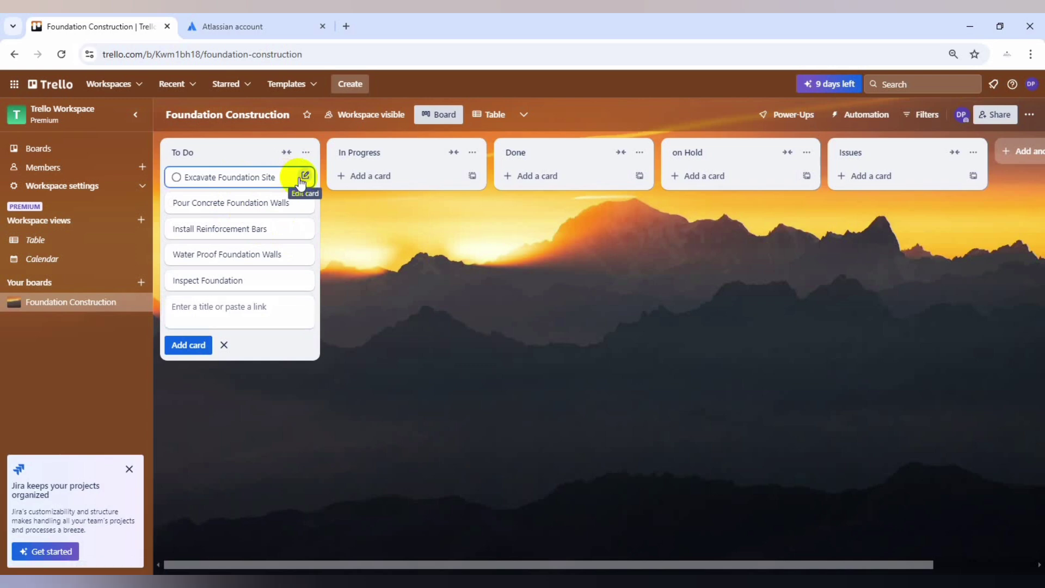
pyautogui.click(302, 178)
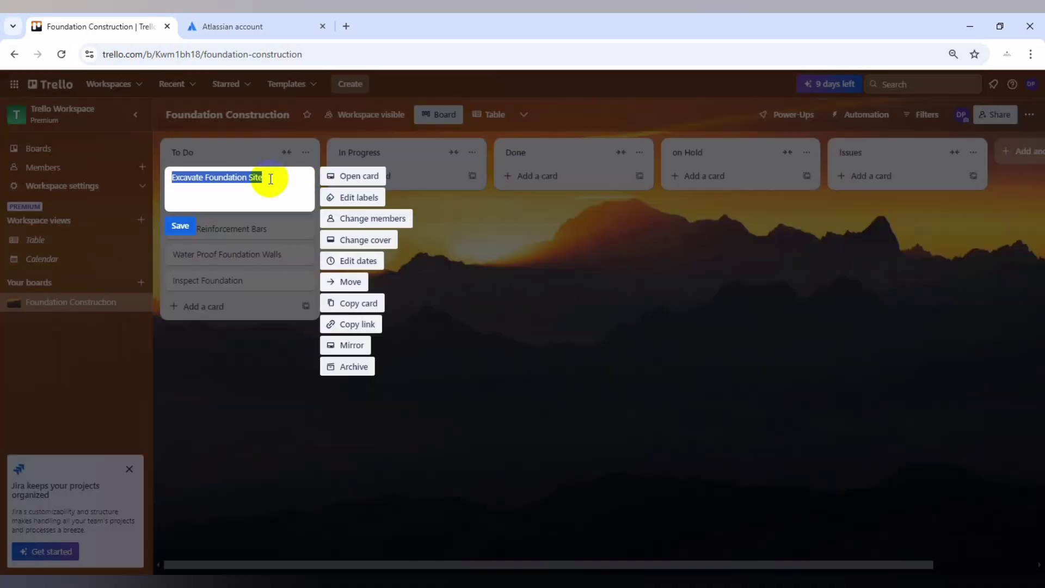
pyautogui.click(340, 175)
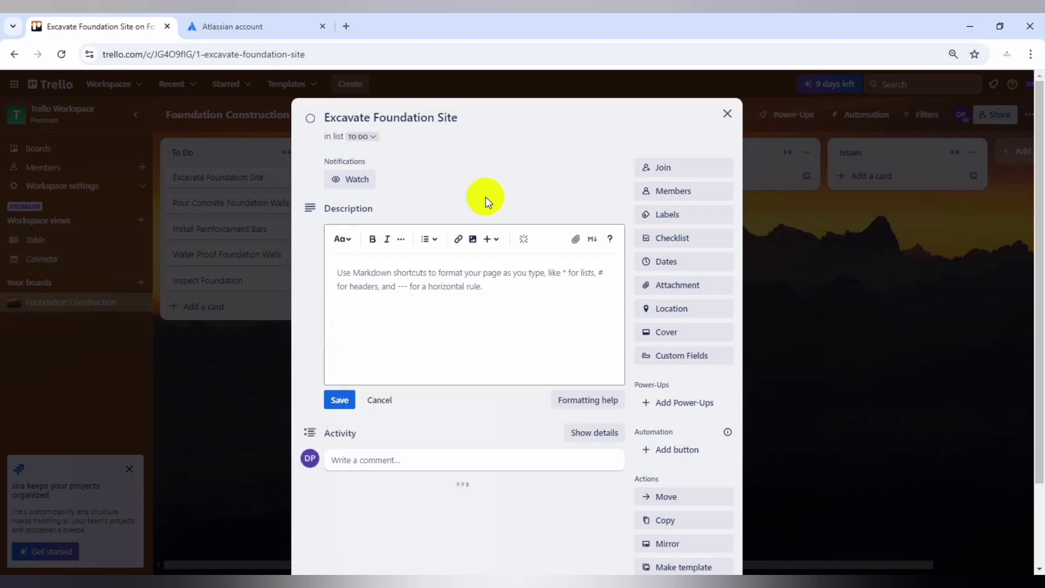
pyautogui.click(393, 283)
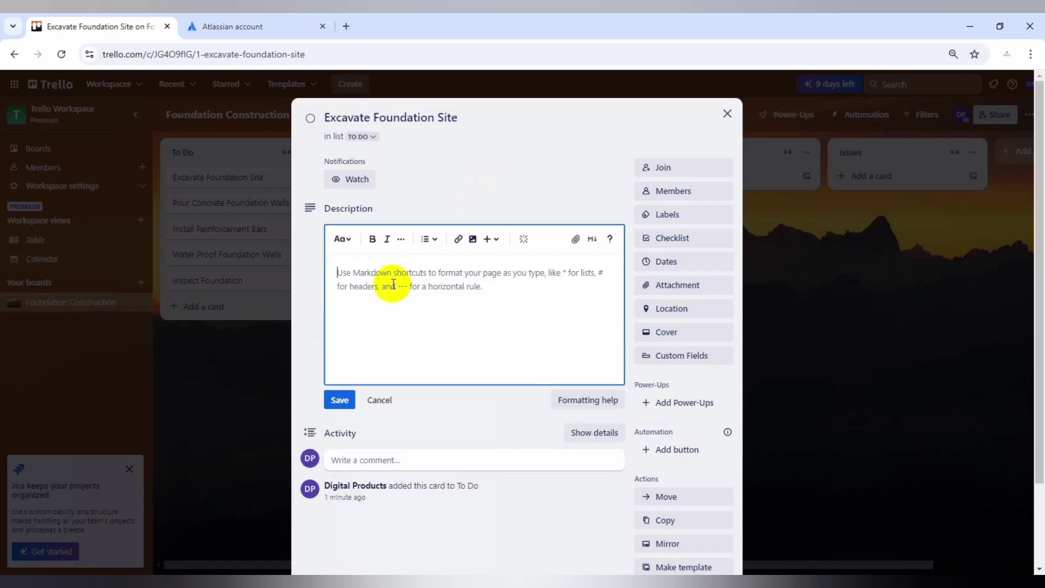
pyautogui.write('Excavate FDN site to a')
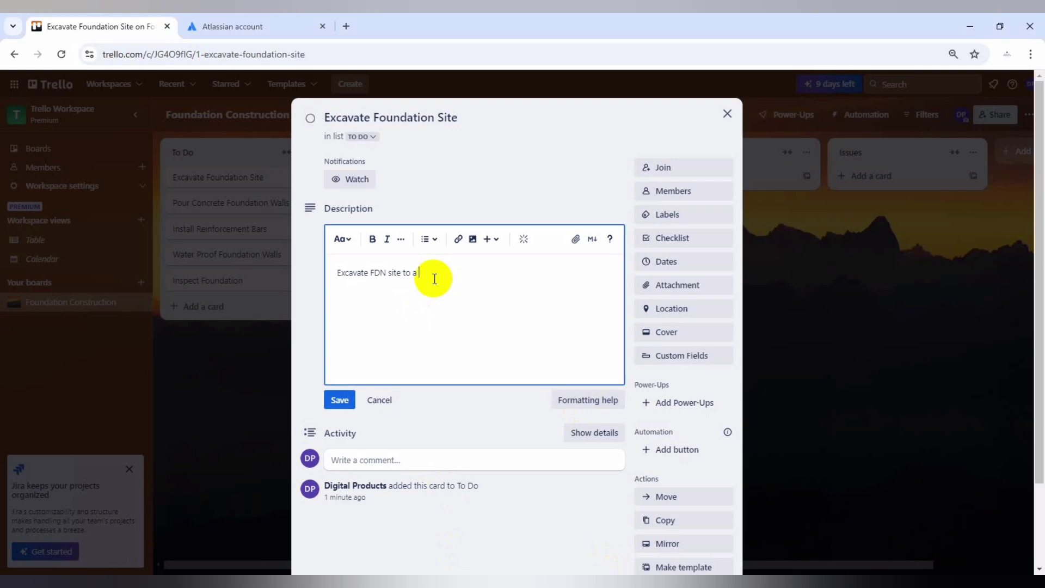
pyautogui.write('depth of 10 feet')
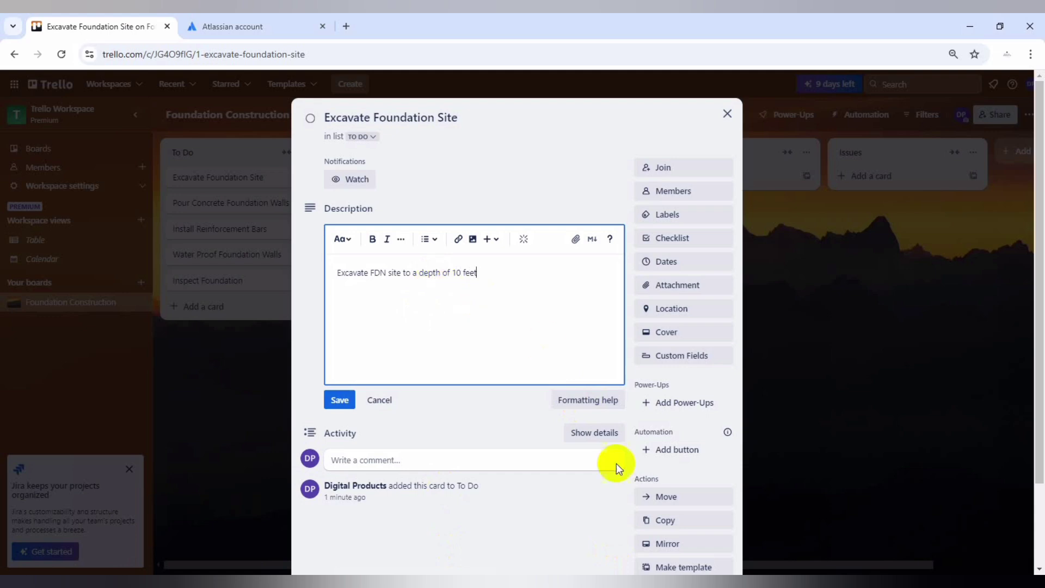
pyautogui.hotkey('ctrl', 'a')
pyautogui.press('BackSpace')
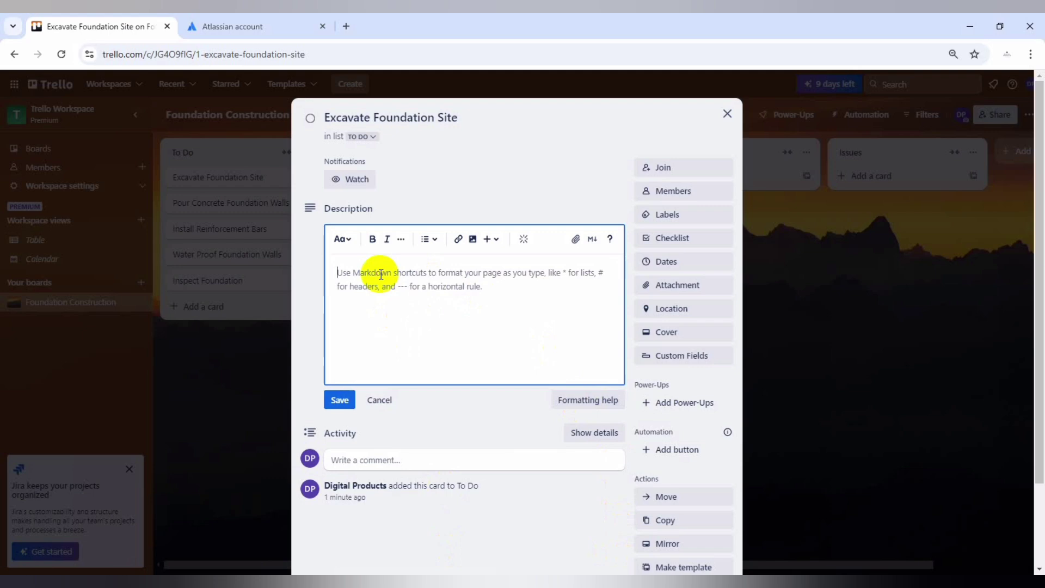
pyautogui.write('Exc')
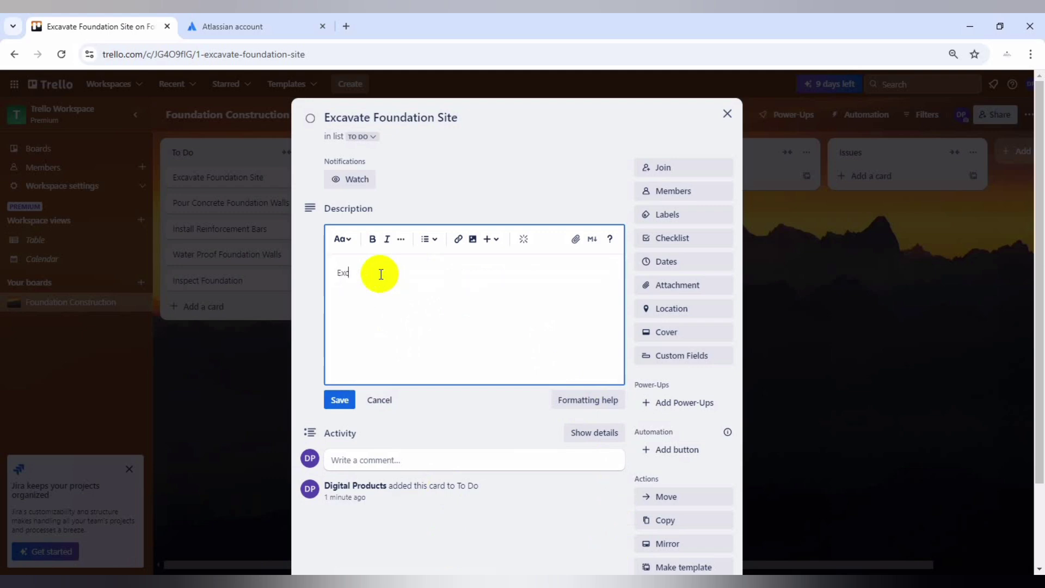
pyautogui.write('avate FDN site to a depth of 10 feet')
pyautogui.write('. Ensure ')
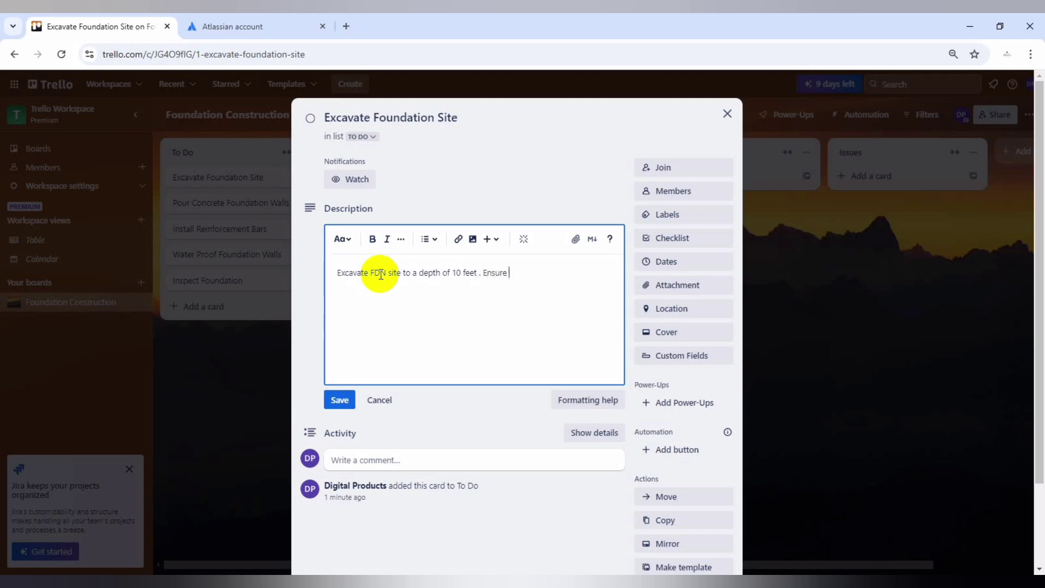
pyautogui.write('the site is clear of debris and obsta')
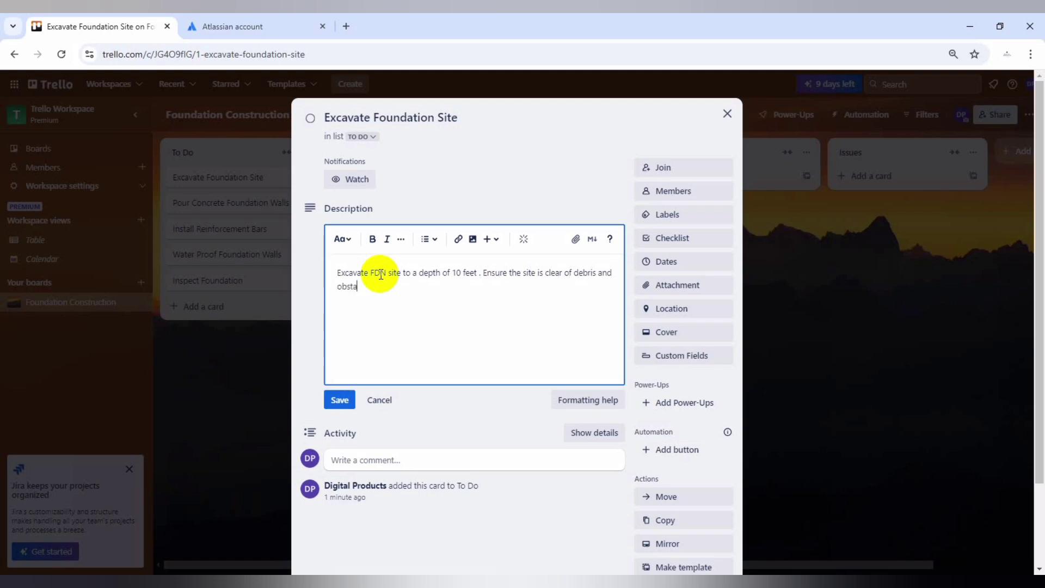
pyautogui.write('cles')
pyautogui.click(339, 408)
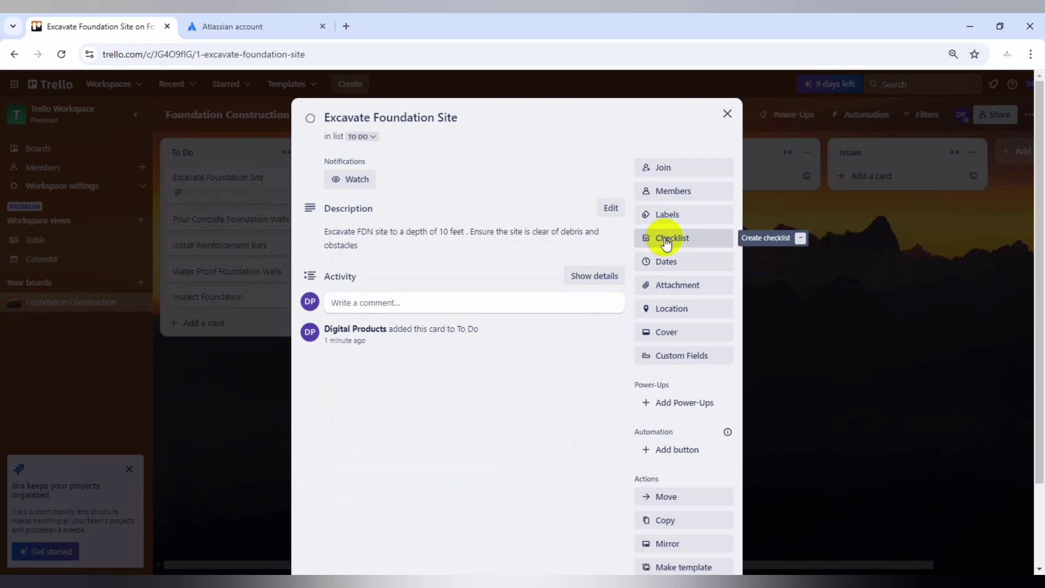
# Create a 'Pre-excavation' checklist holding verify permits, Inspection and site preparation
pyautogui.click(667, 242)
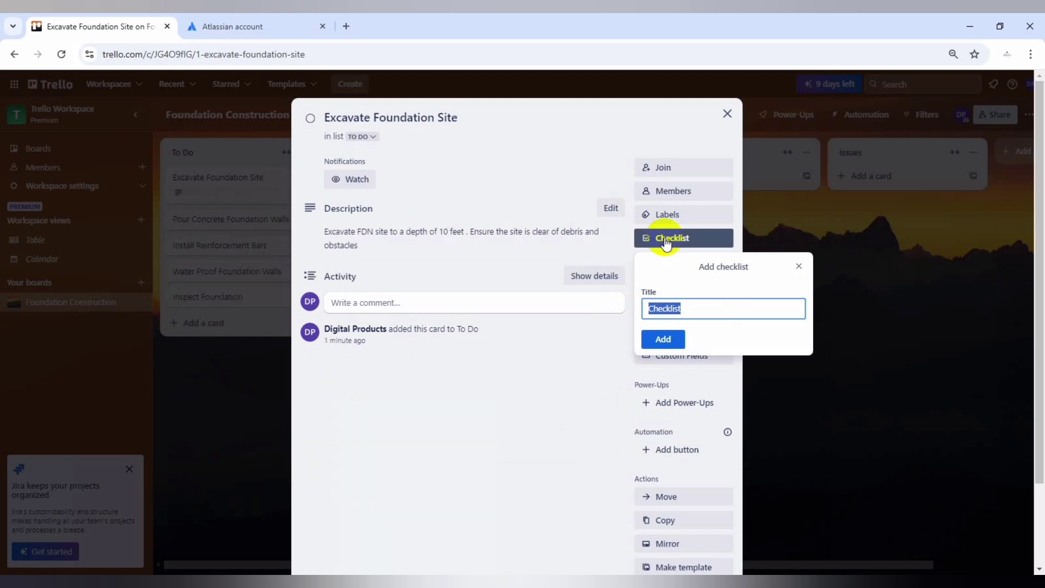
pyautogui.write('Pre')
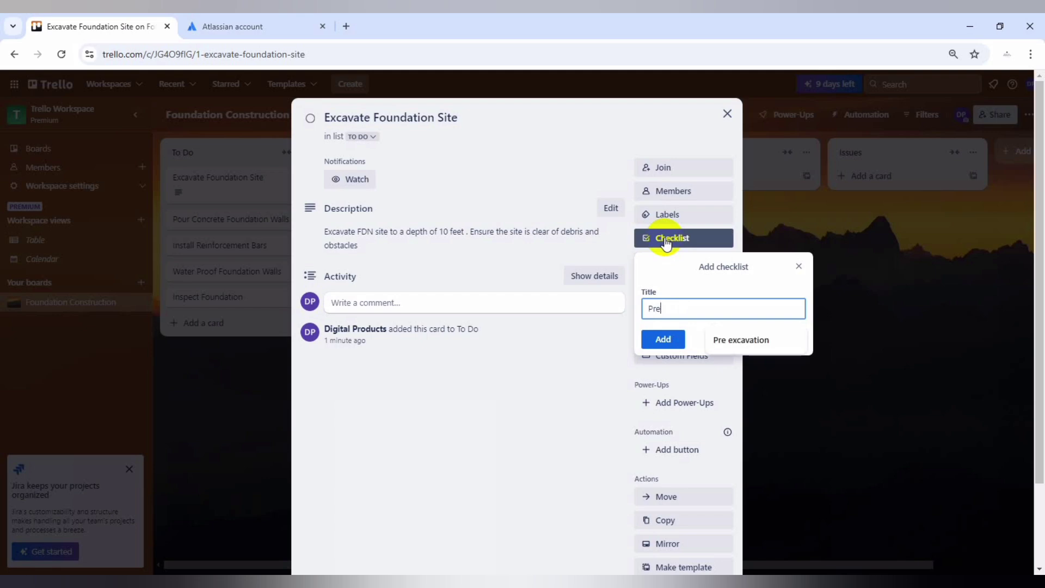
pyautogui.write('-excavation')
pyautogui.click(659, 338)
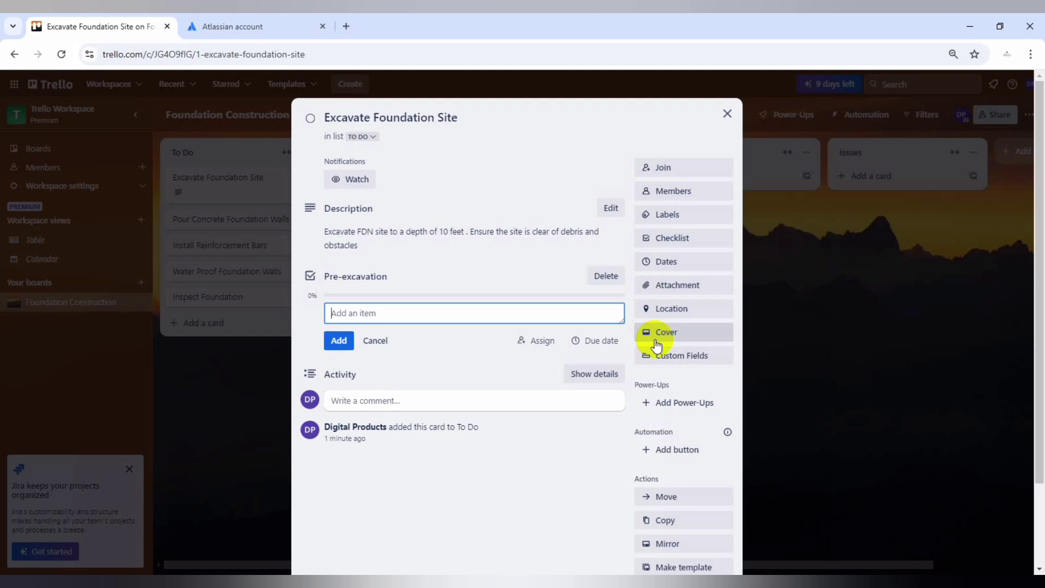
pyautogui.write('vrif')
pyautogui.press('BackSpace')
pyautogui.press('BackSpace')
pyautogui.write('erify permits')
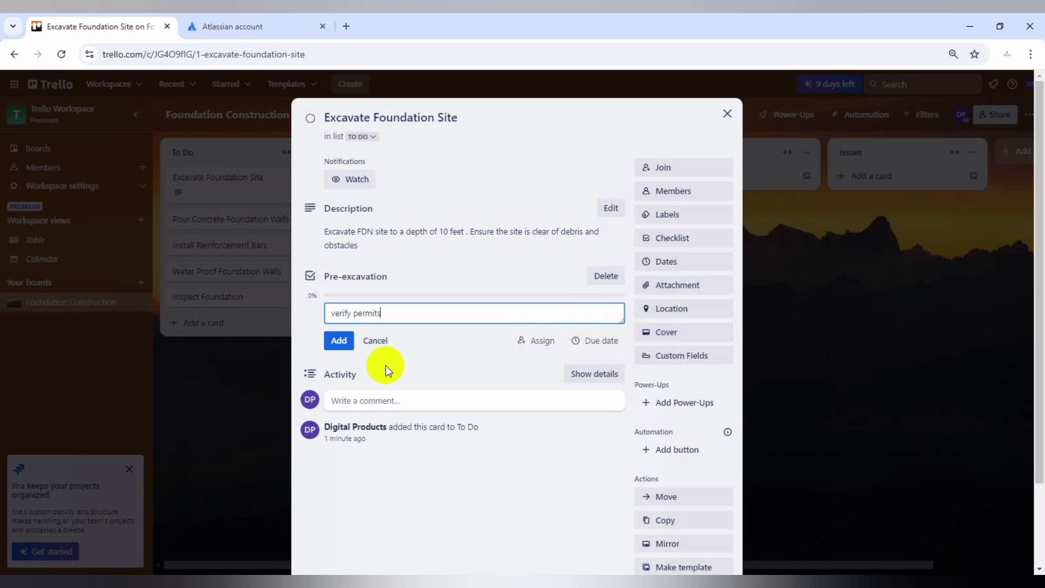
pyautogui.click(341, 340)
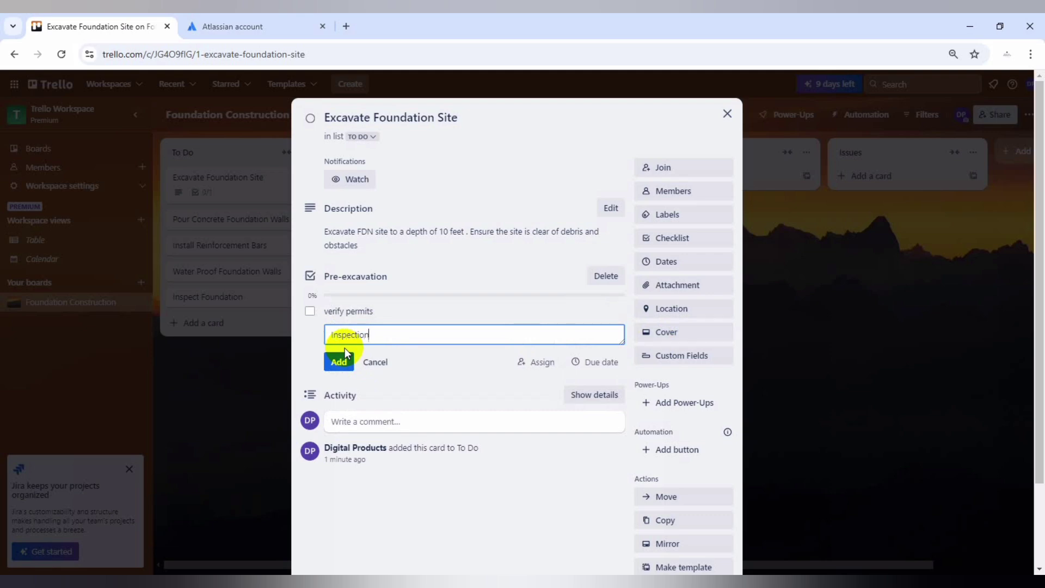
pyautogui.click(343, 358)
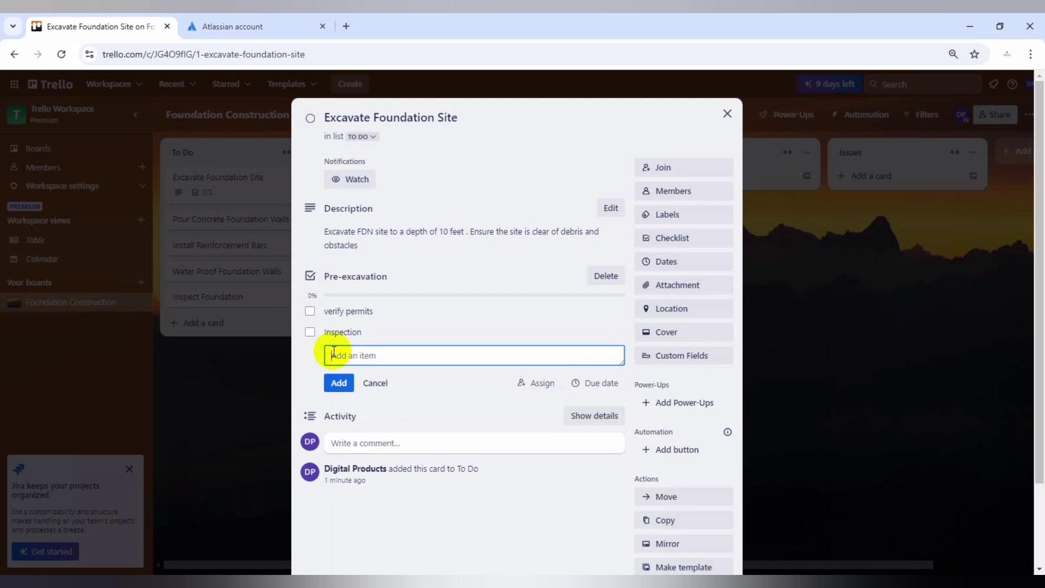
pyautogui.write('site preparation')
pyautogui.click(335, 386)
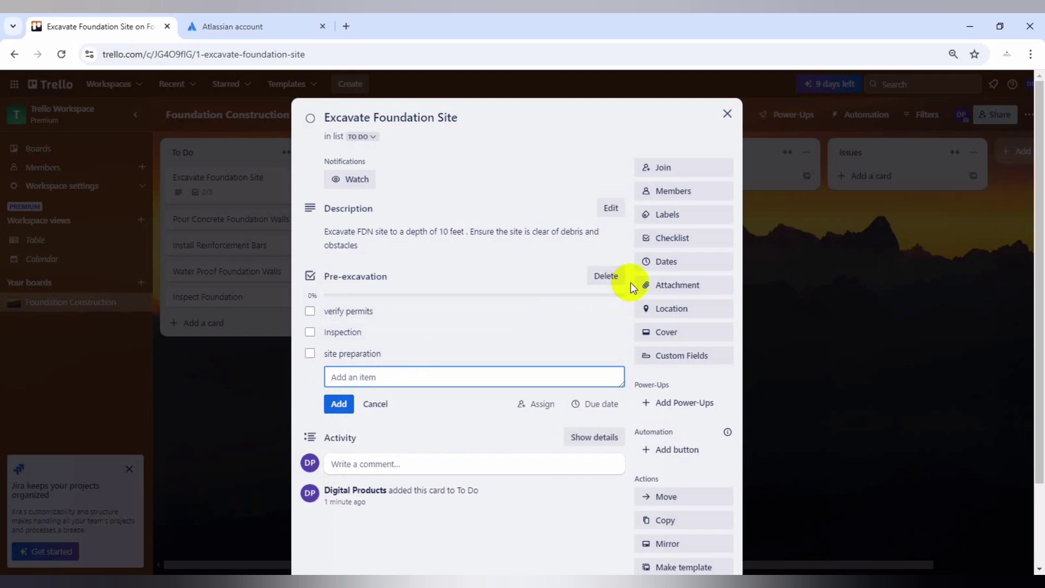
# Give the card a Feb 5 start date and Feb 7 due date with a 1 Day before reminder
pyautogui.click(650, 263)
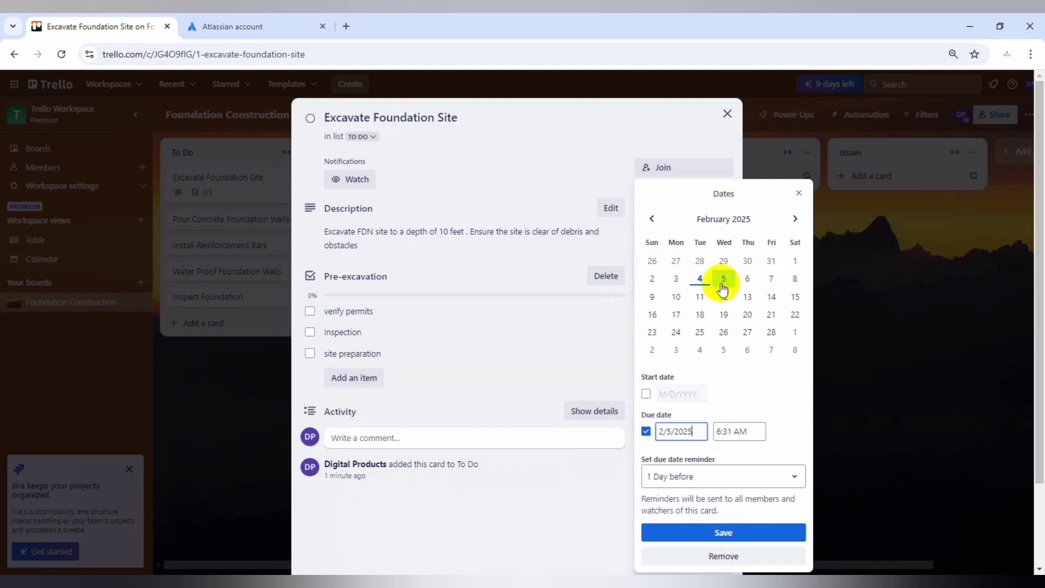
pyautogui.click(723, 289)
pyautogui.click(646, 394)
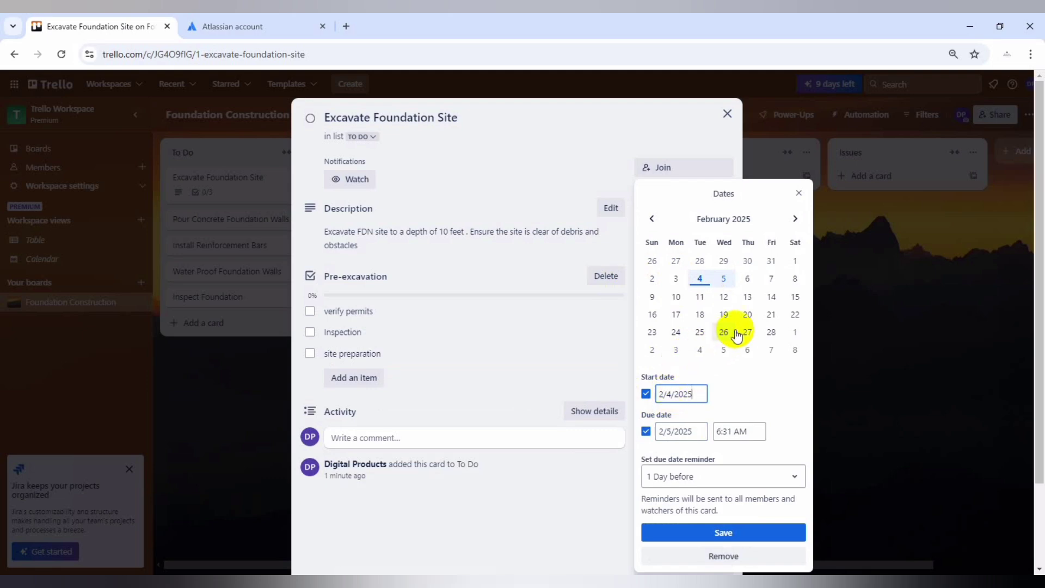
pyautogui.click(729, 283)
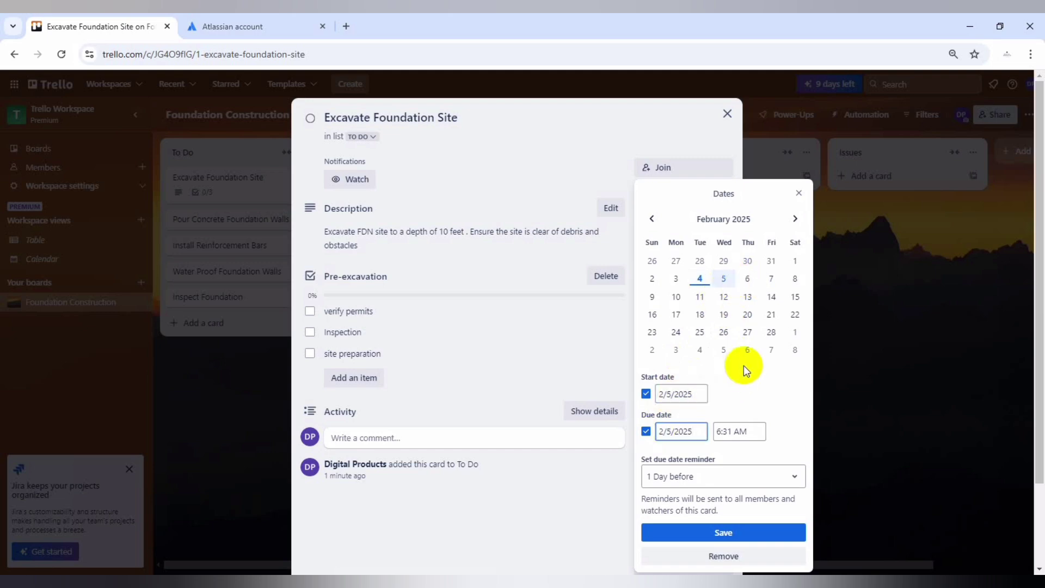
pyautogui.click(757, 283)
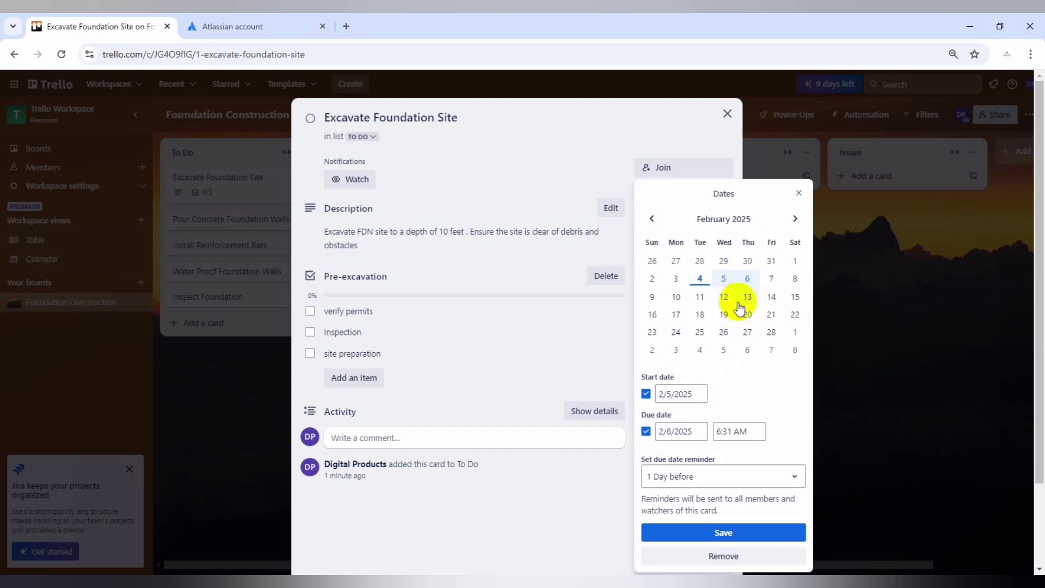
pyautogui.click(767, 284)
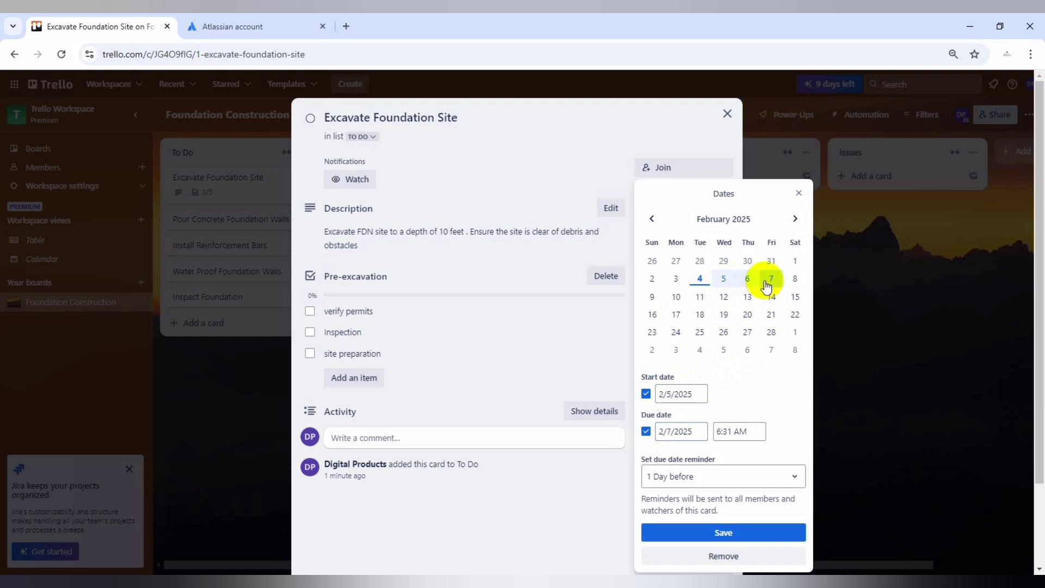
pyautogui.click(678, 480)
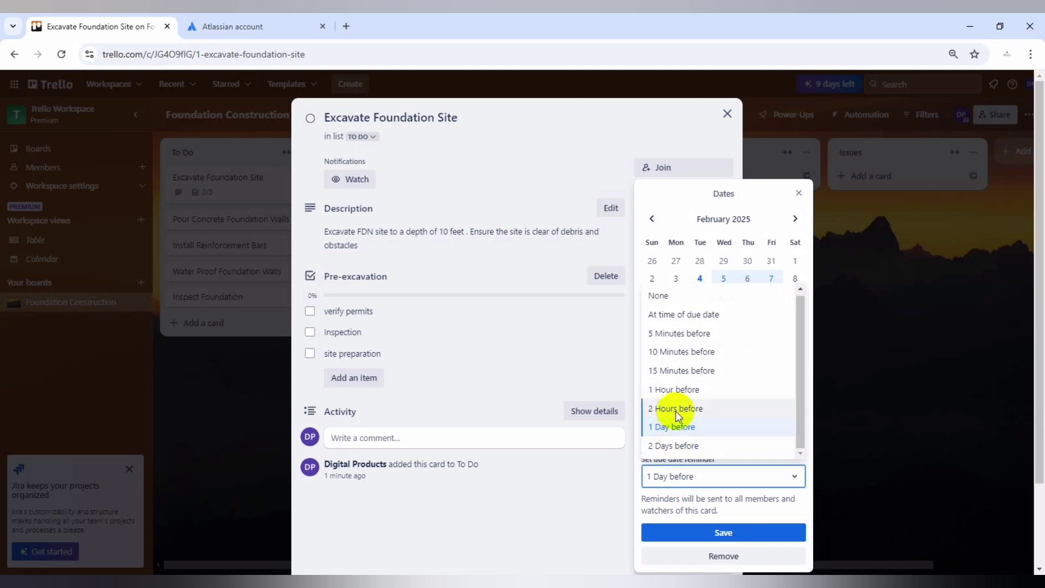
pyautogui.click(675, 428)
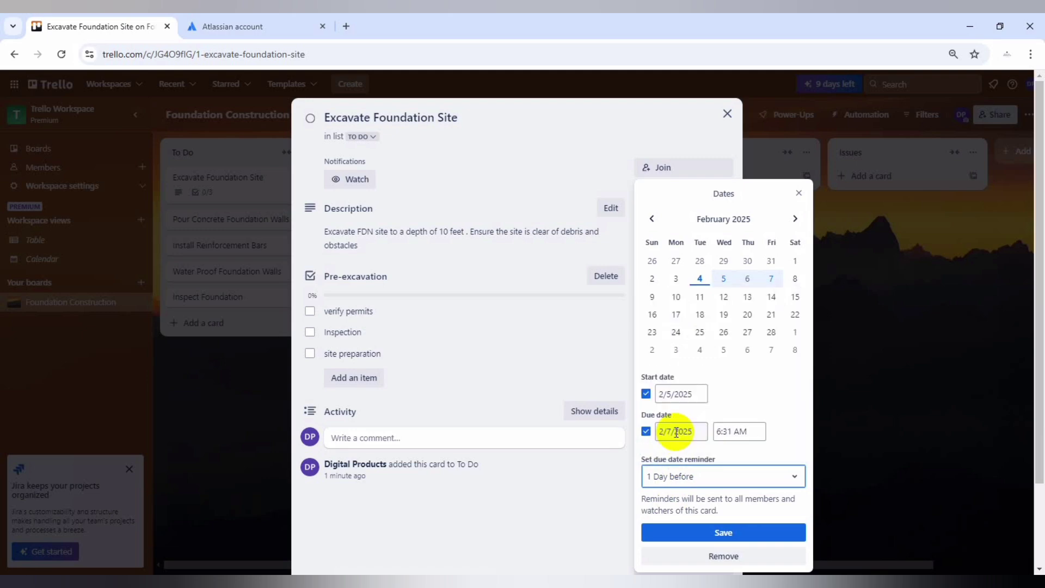
pyautogui.click(679, 534)
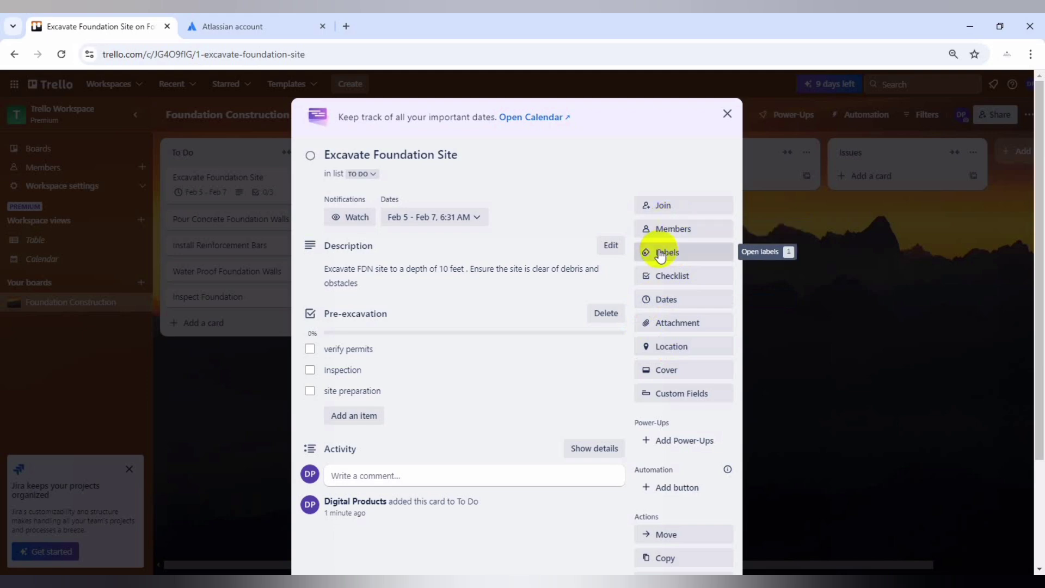
# Create a new label named 'High Priority' from the card's labels
pyautogui.click(661, 253)
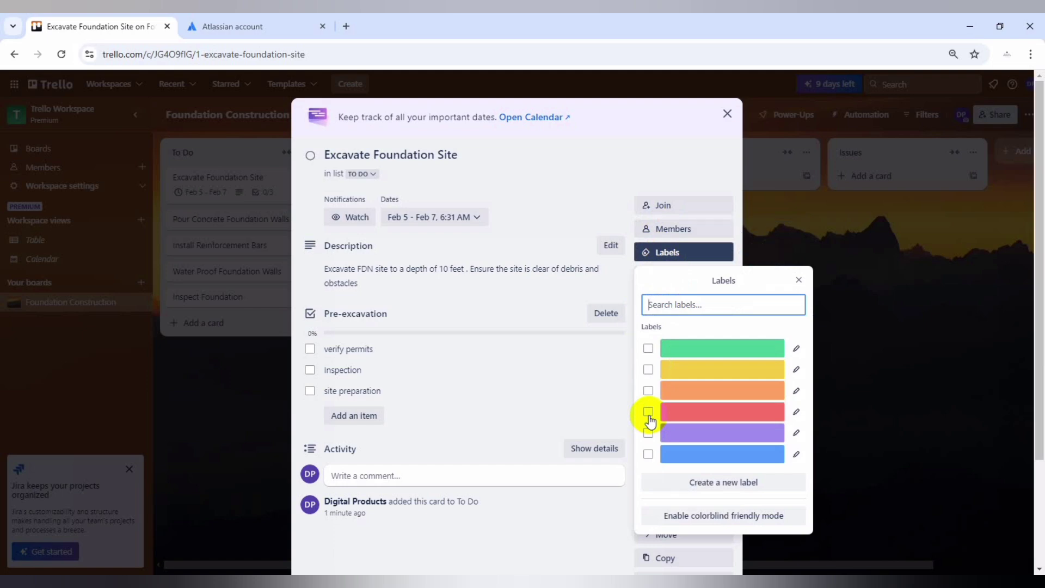
pyautogui.click(649, 413)
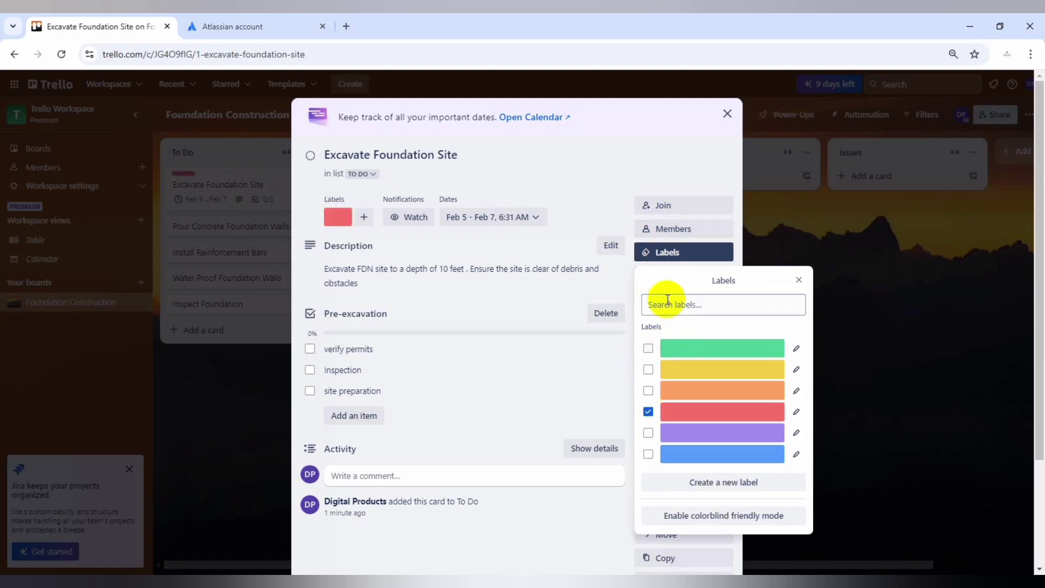
pyautogui.click(668, 305)
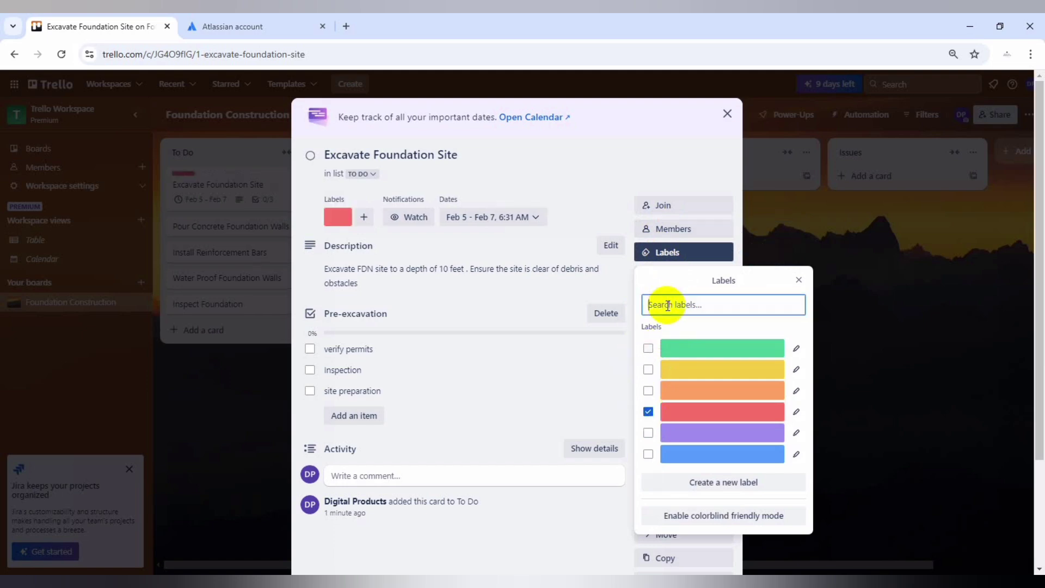
pyautogui.write('High')
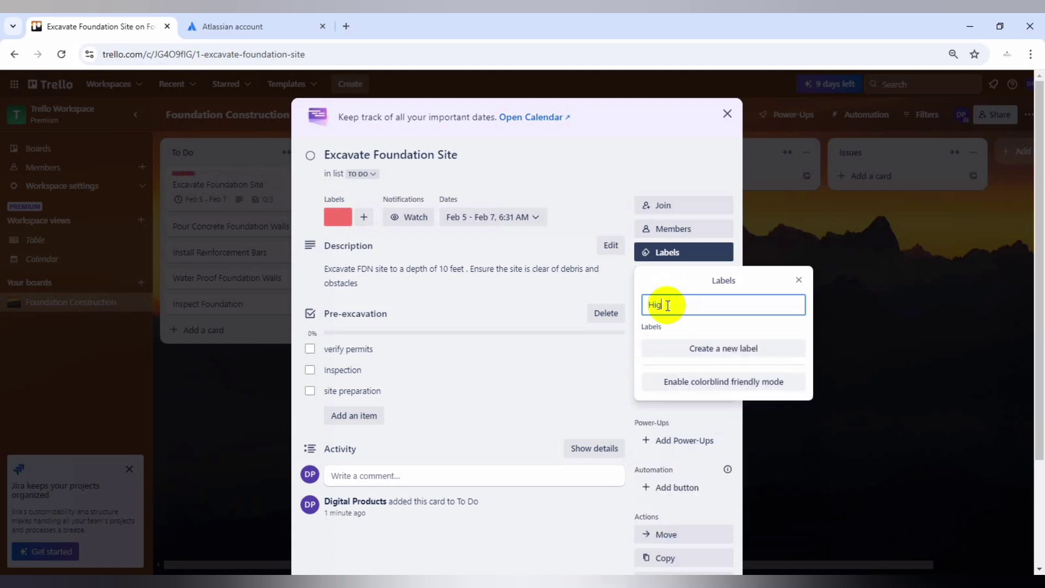
pyautogui.write(' Priority')
pyautogui.click(700, 351)
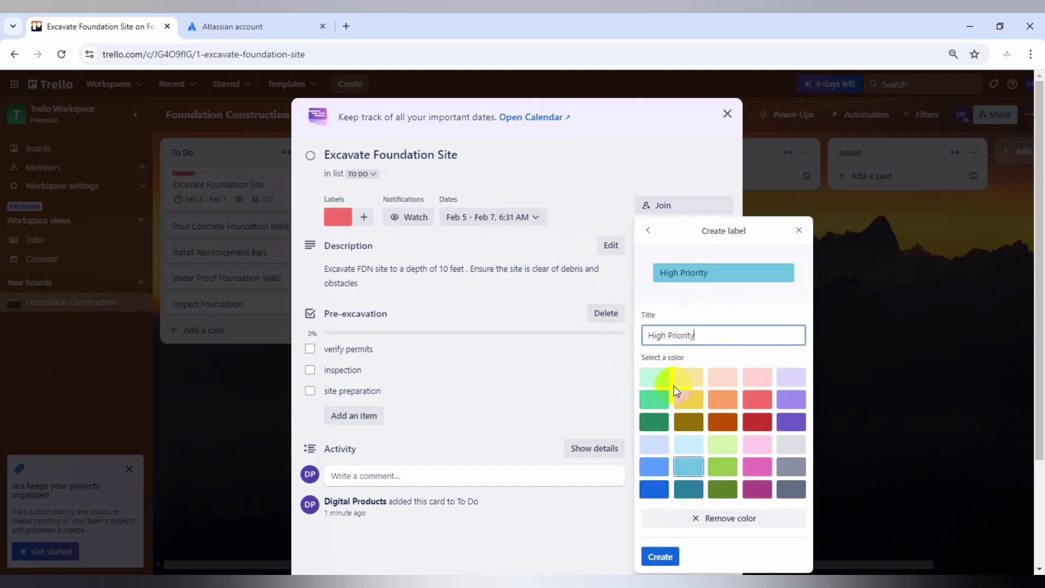
pyautogui.click(668, 560)
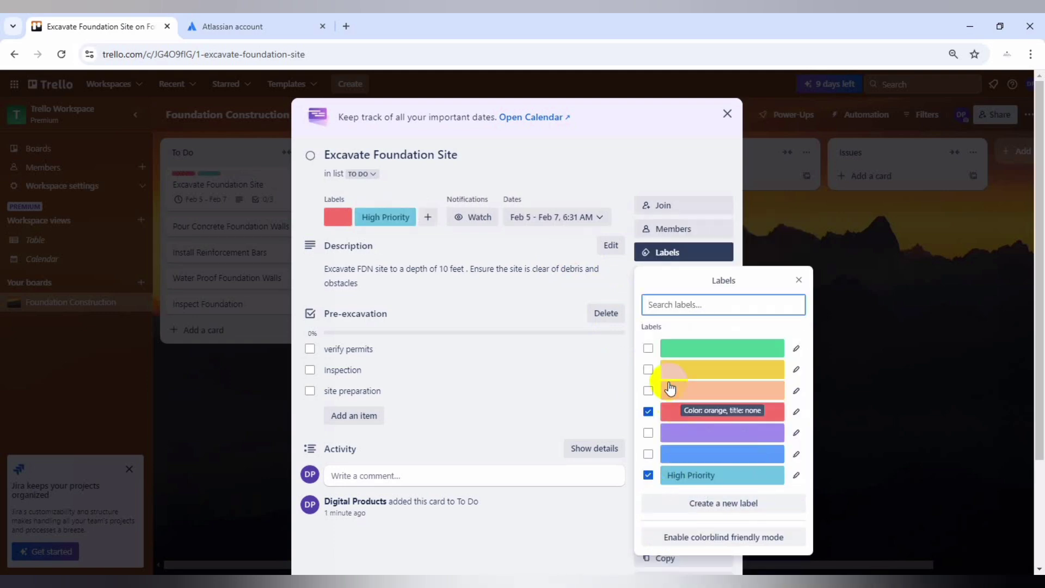
# Clear the red and High Priority labels from the card and recolour High Priority bold red
pyautogui.click(649, 412)
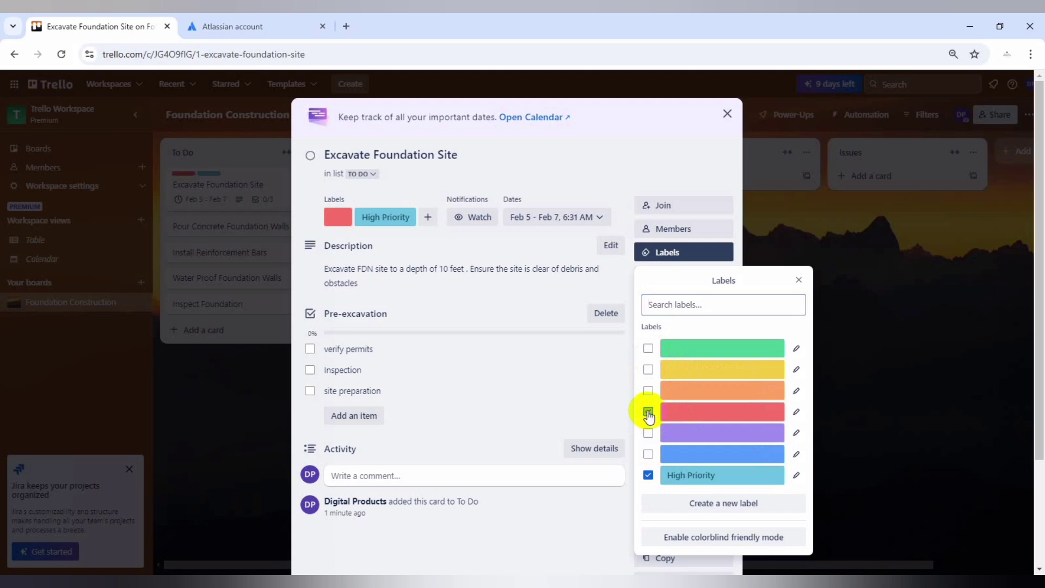
pyautogui.moveTo(663, 475); pyautogui.dragTo(715, 477)
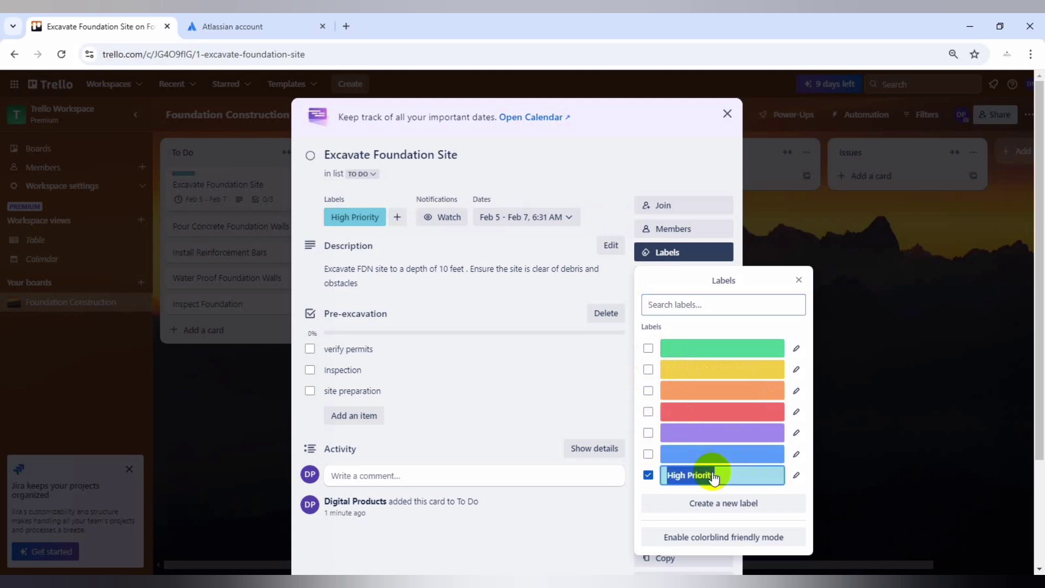
pyautogui.click(648, 475)
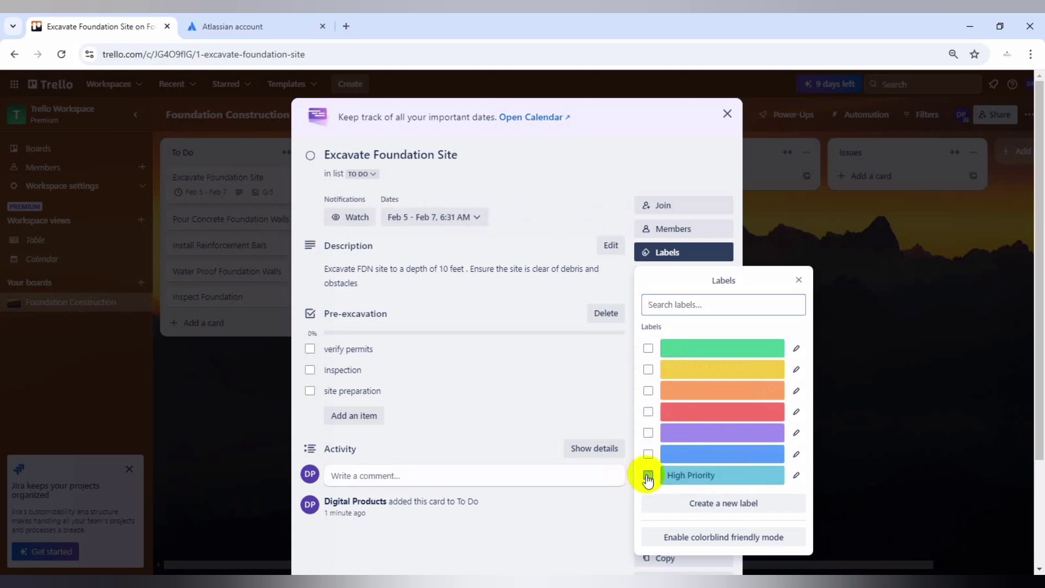
pyautogui.click(796, 476)
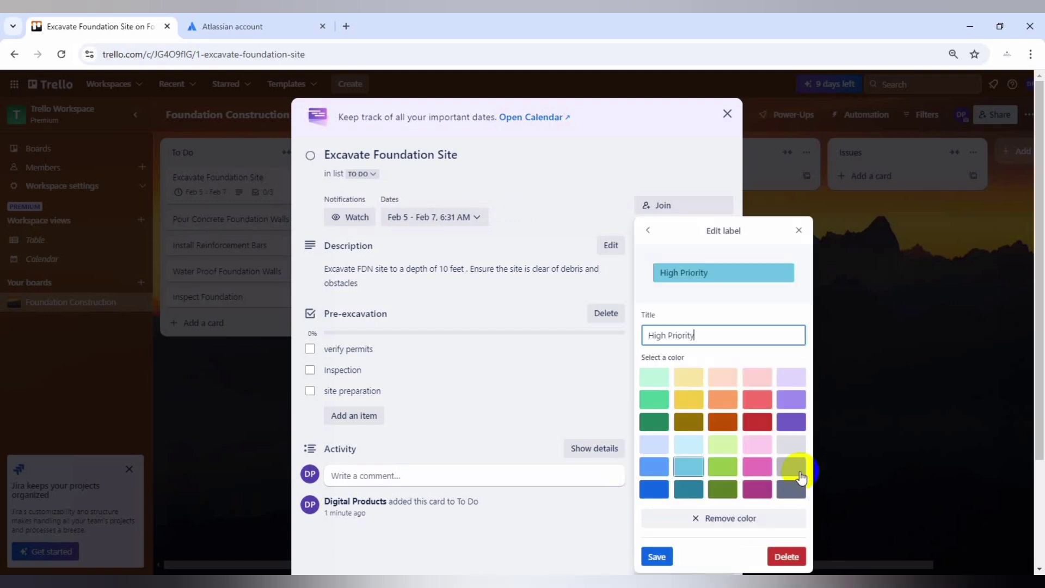
pyautogui.click(751, 422)
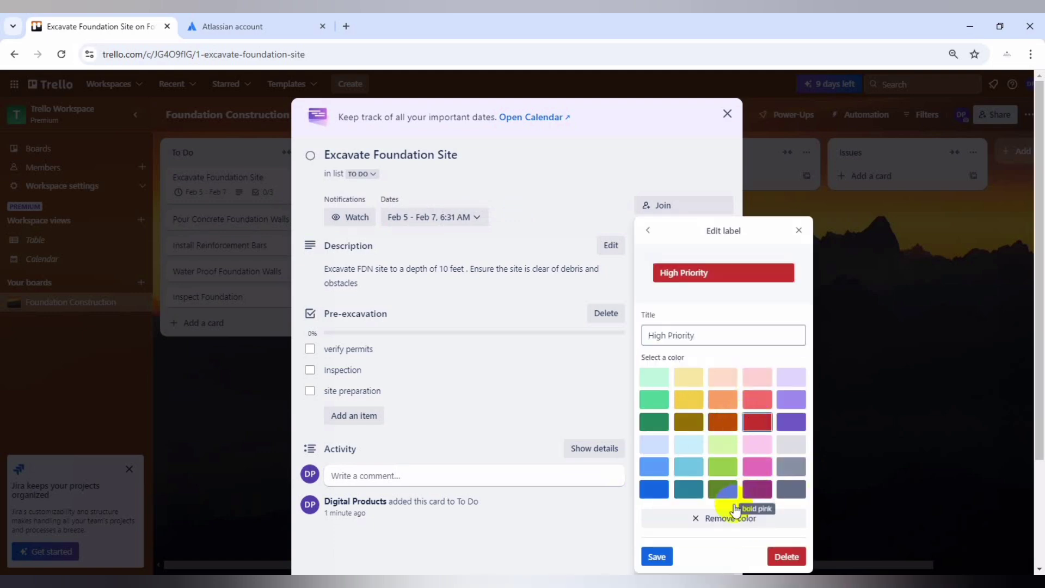
# Apply the red High Priority label and turn the blue label into a light green 'Task' label
pyautogui.click(657, 556)
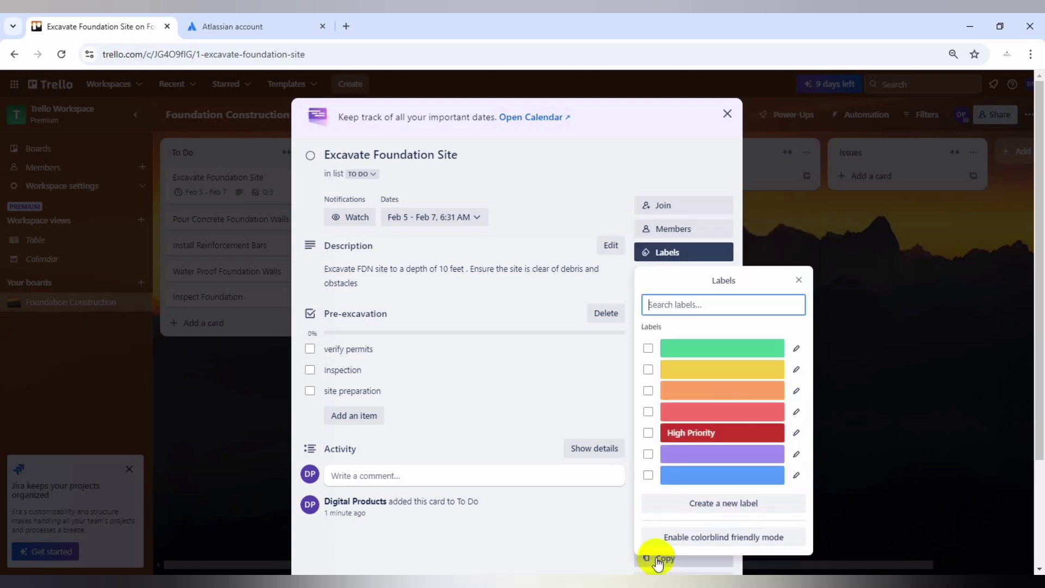
pyautogui.click(648, 434)
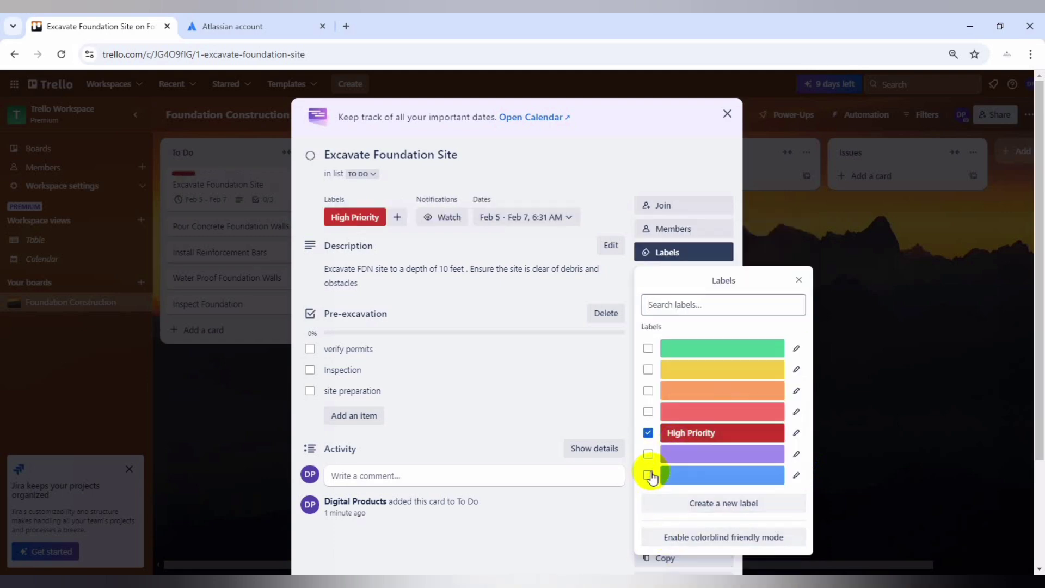
pyautogui.click(679, 481)
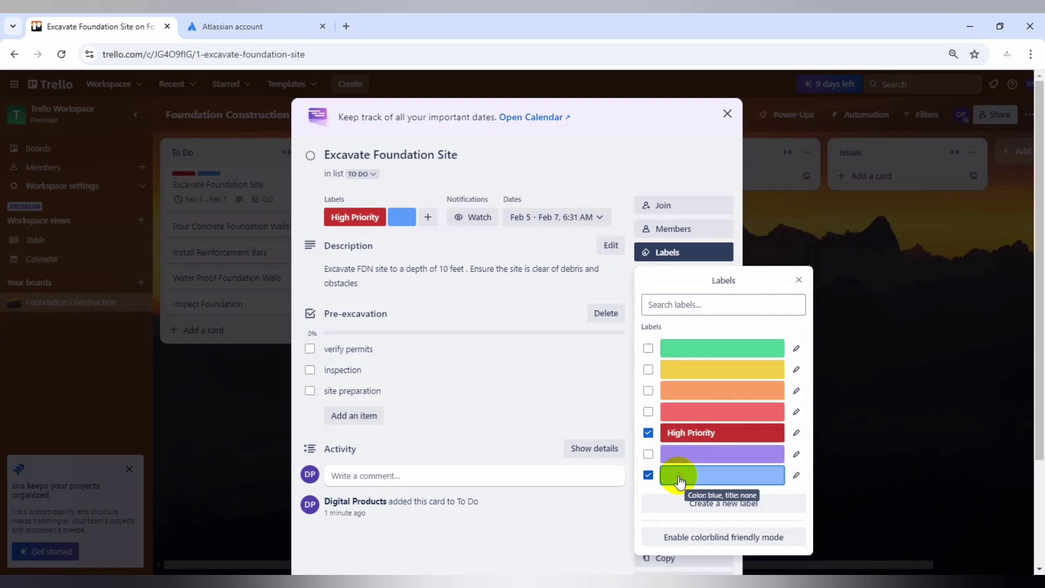
pyautogui.click(796, 474)
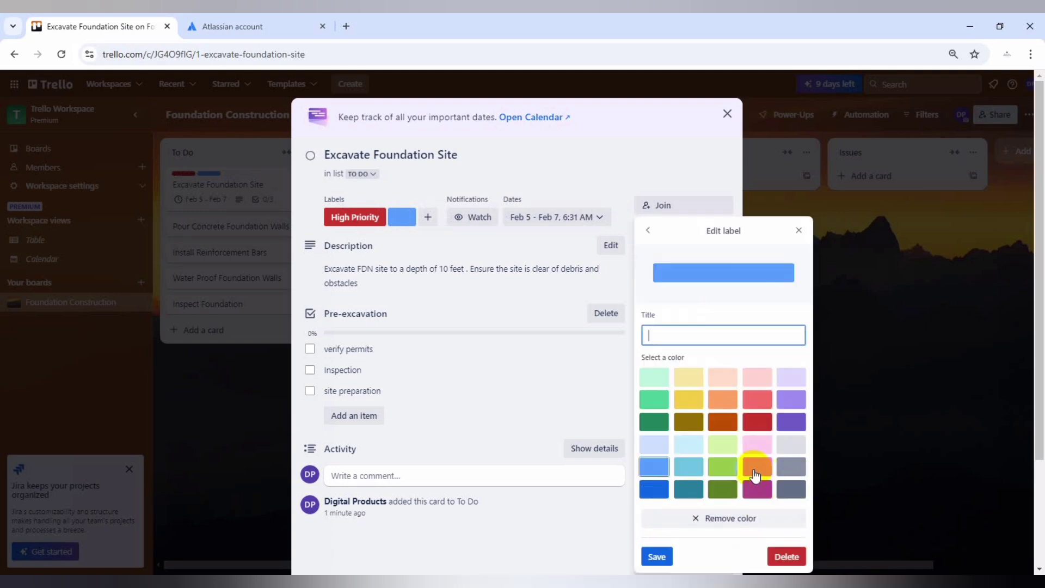
pyautogui.write('Task')
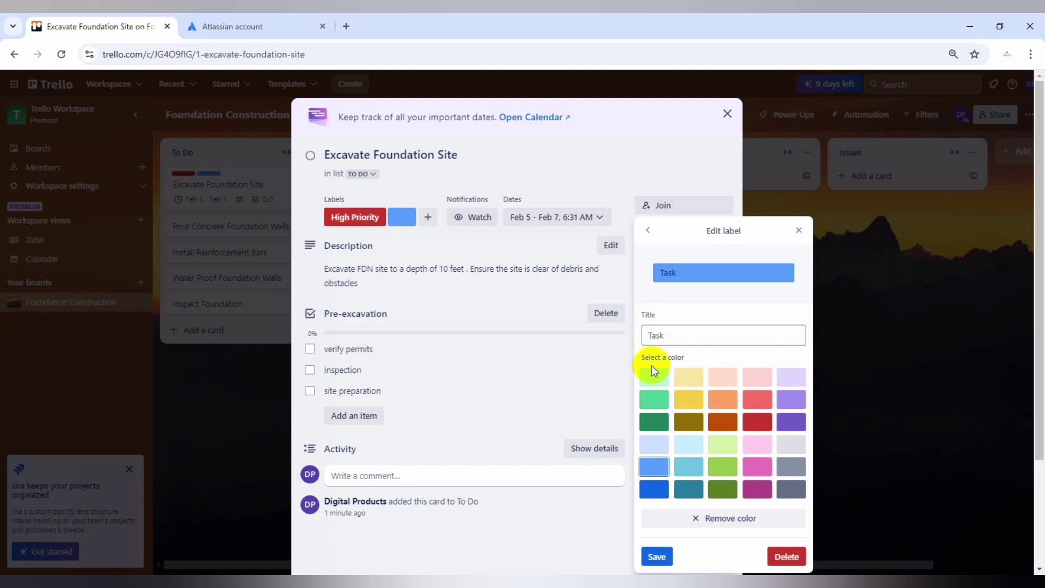
pyautogui.click(656, 378)
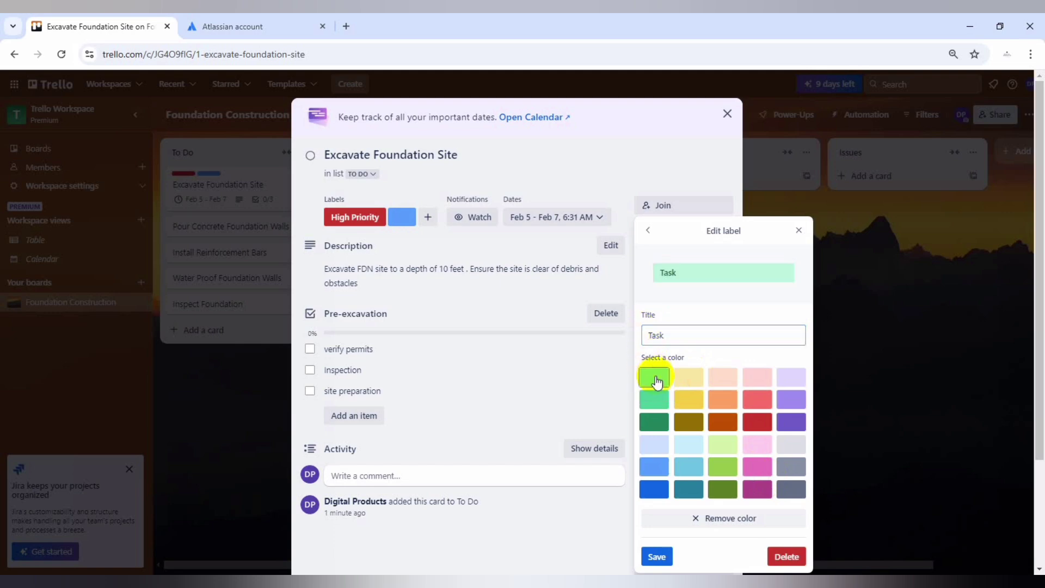
pyautogui.click(659, 555)
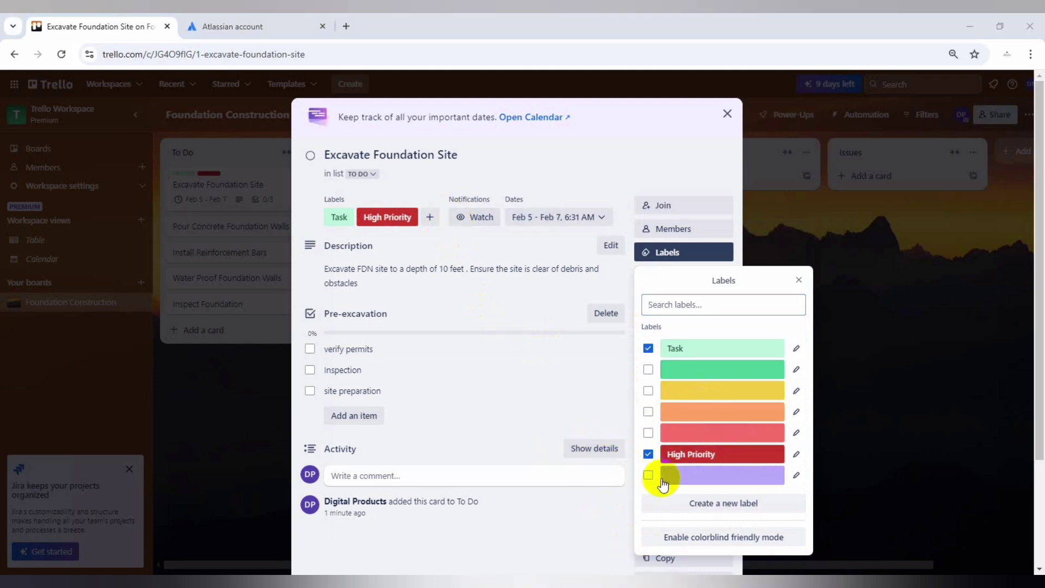
pyautogui.click(670, 510)
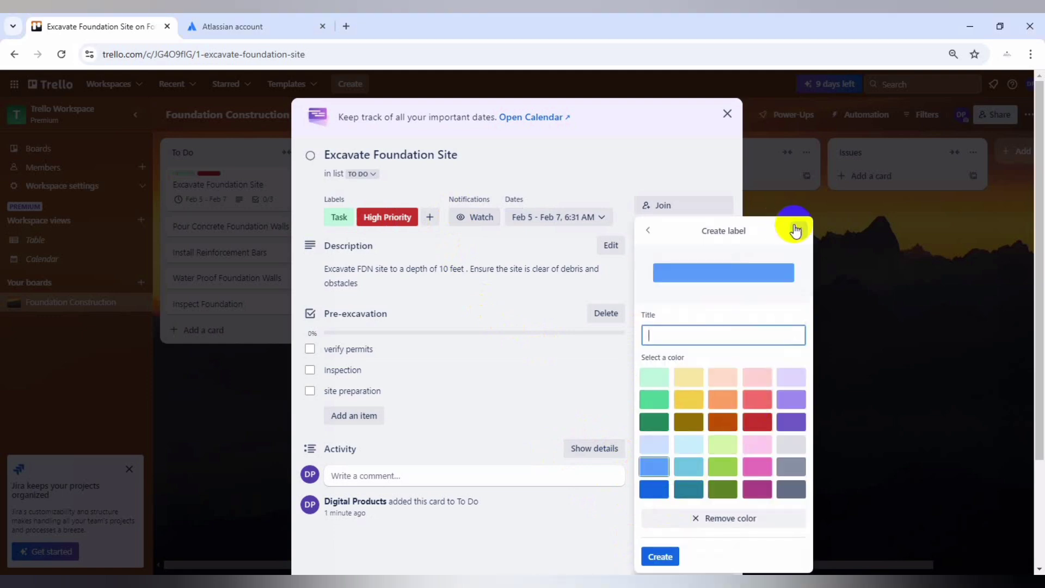
pyautogui.click(648, 230)
# Close the Labels popover and open the Power-Ups directory listing Card Done and Swimlanes
pyautogui.click(798, 281)
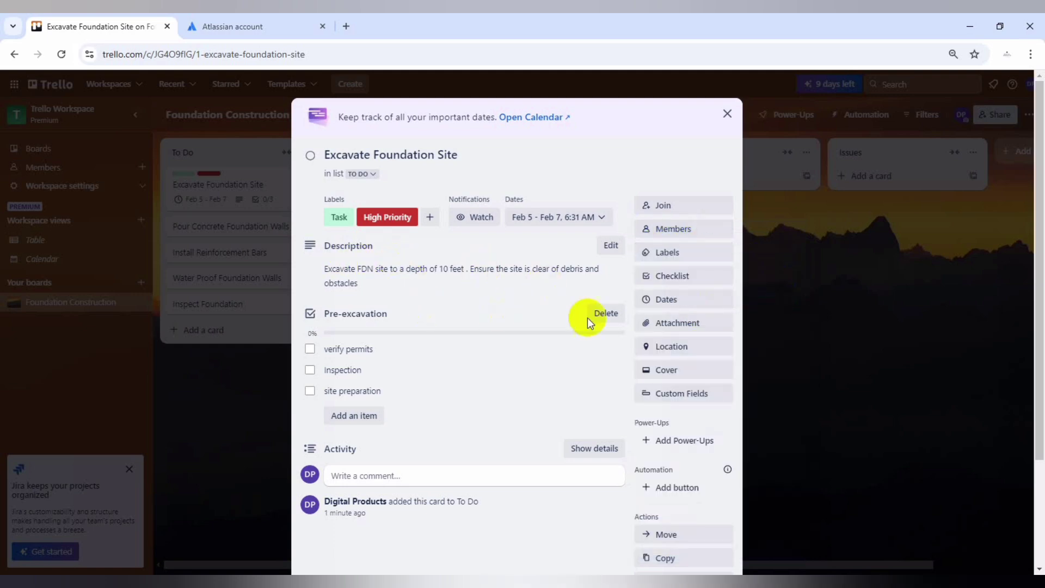
pyautogui.moveTo(598, 403)
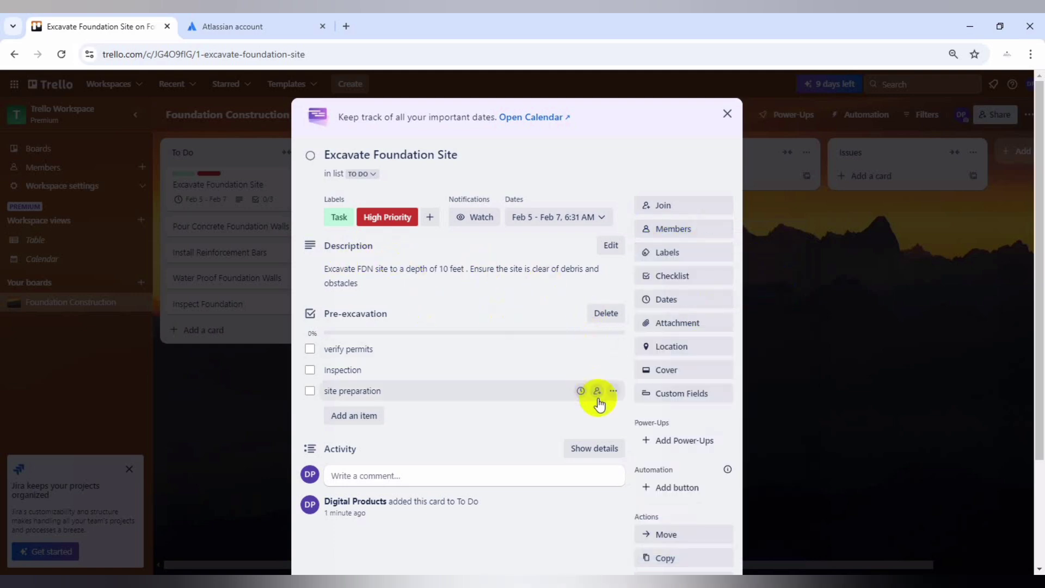
pyautogui.click(670, 443)
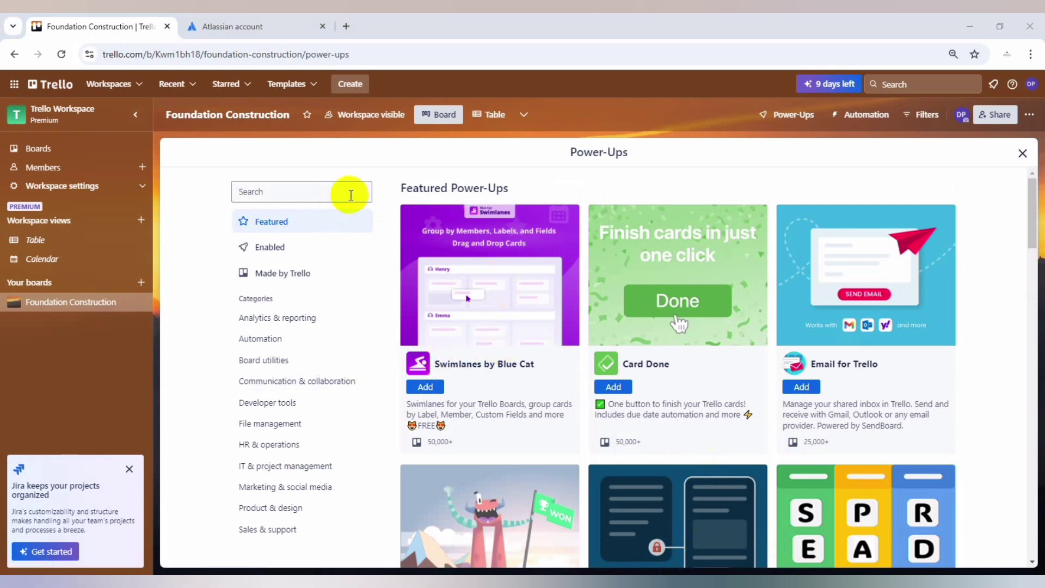
pyautogui.click(682, 308)
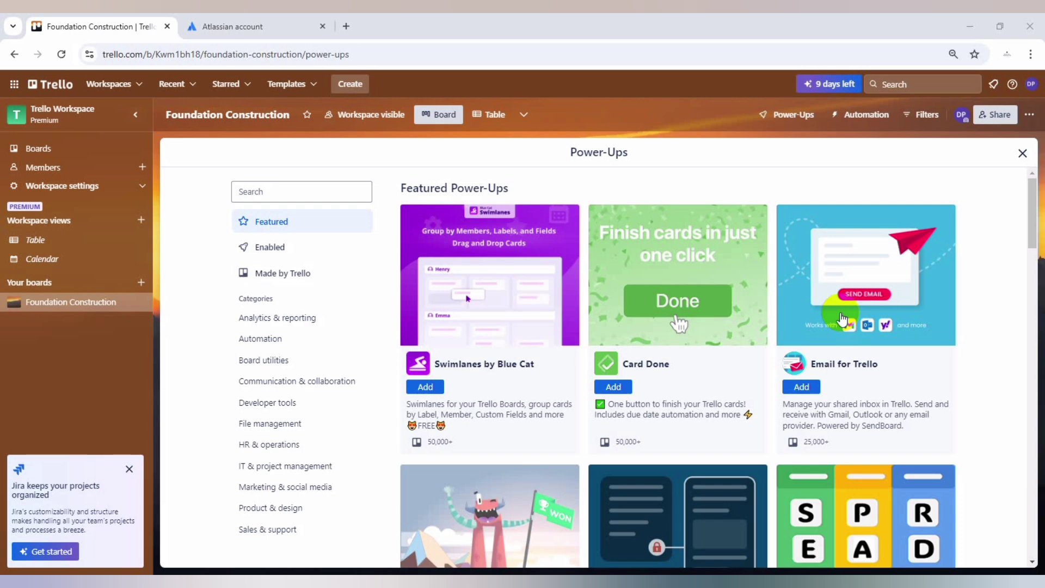
# Search Power-Ups for 'cal' and add Calendar, Timeline, Time Tracking by Planyway to the board
pyautogui.click(282, 189)
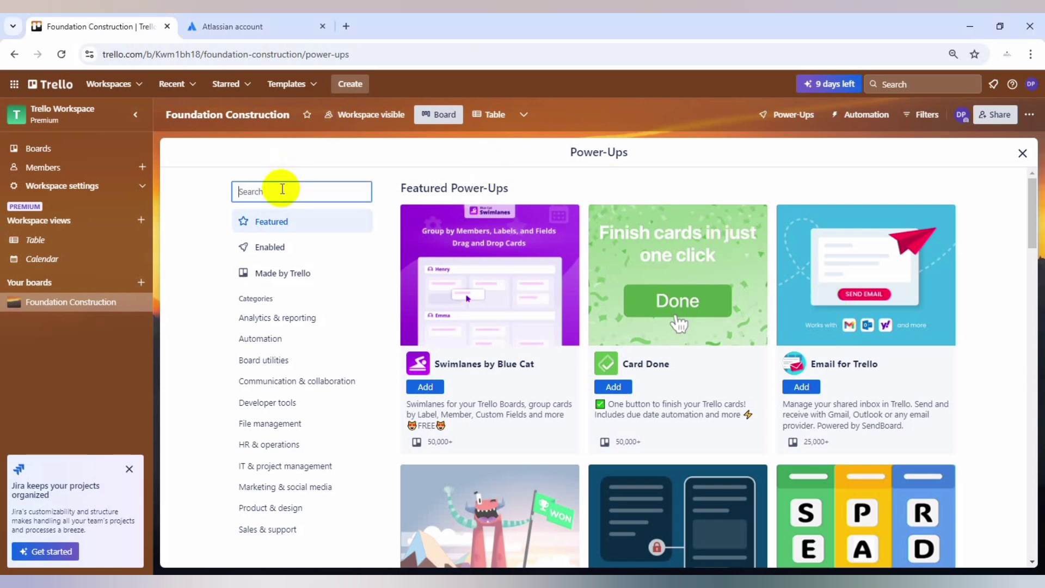
pyautogui.write('ca')
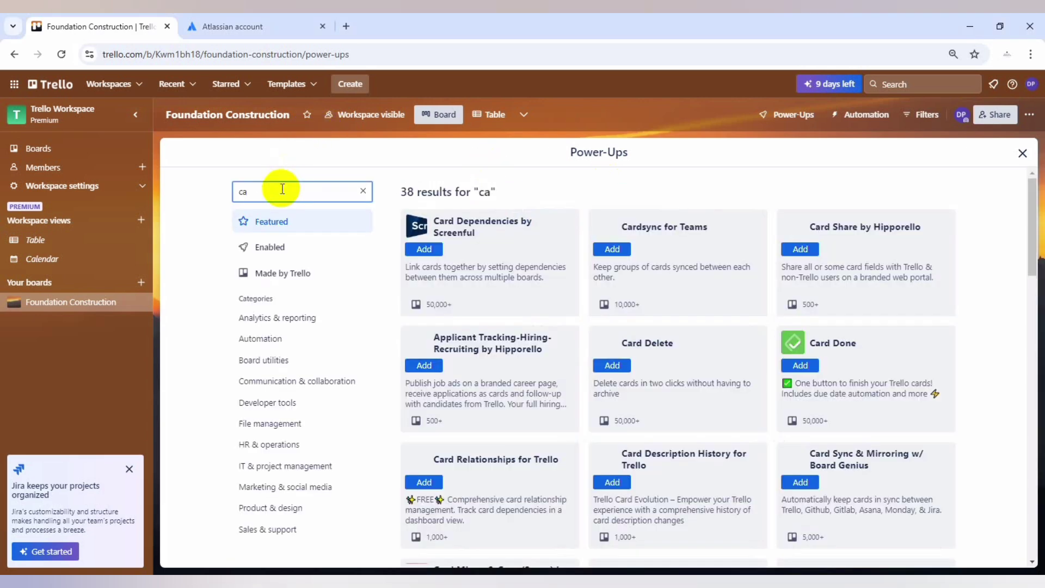
pyautogui.write('l')
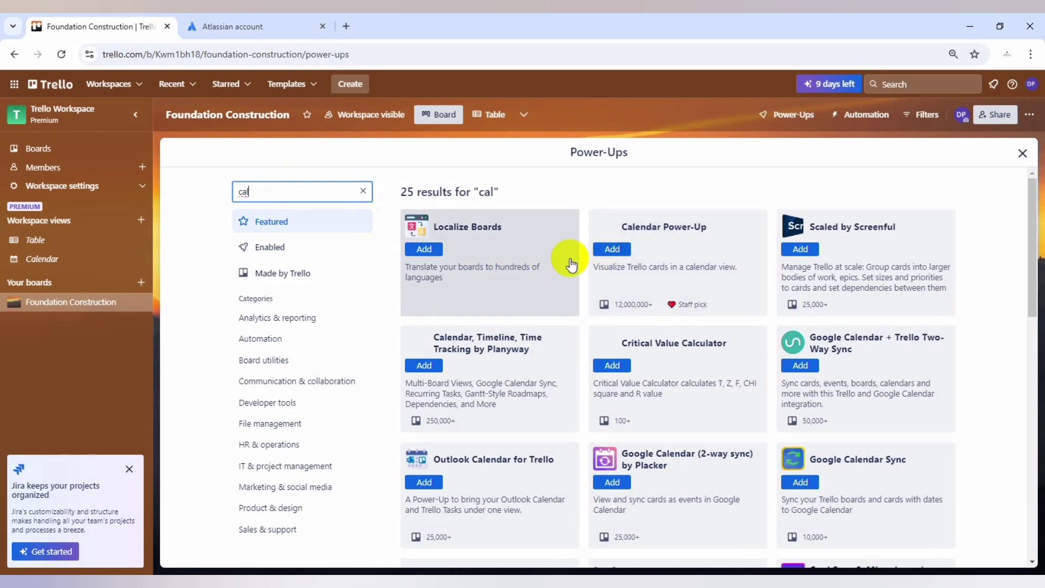
pyautogui.click(426, 366)
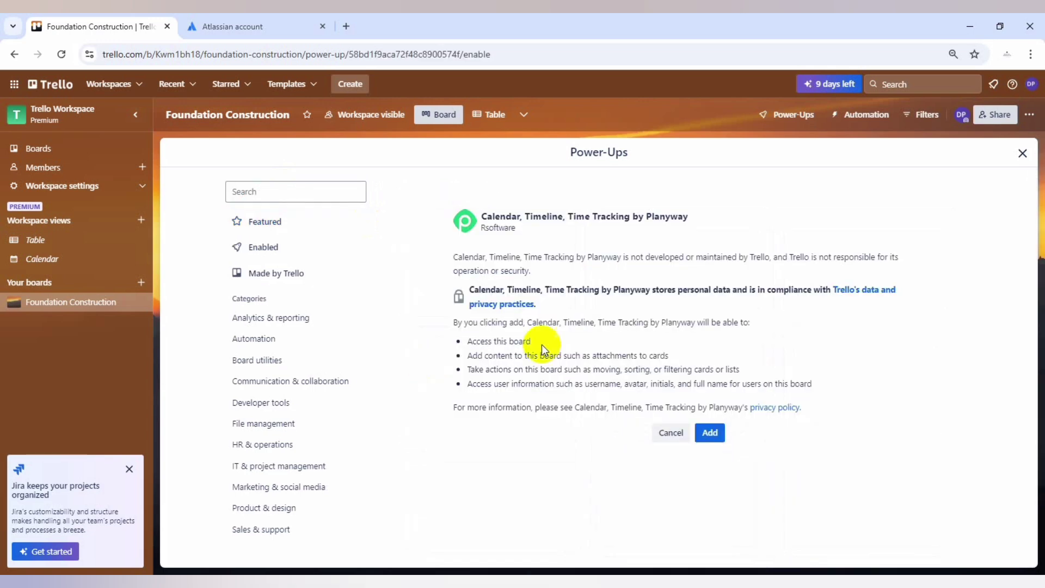
pyautogui.click(707, 433)
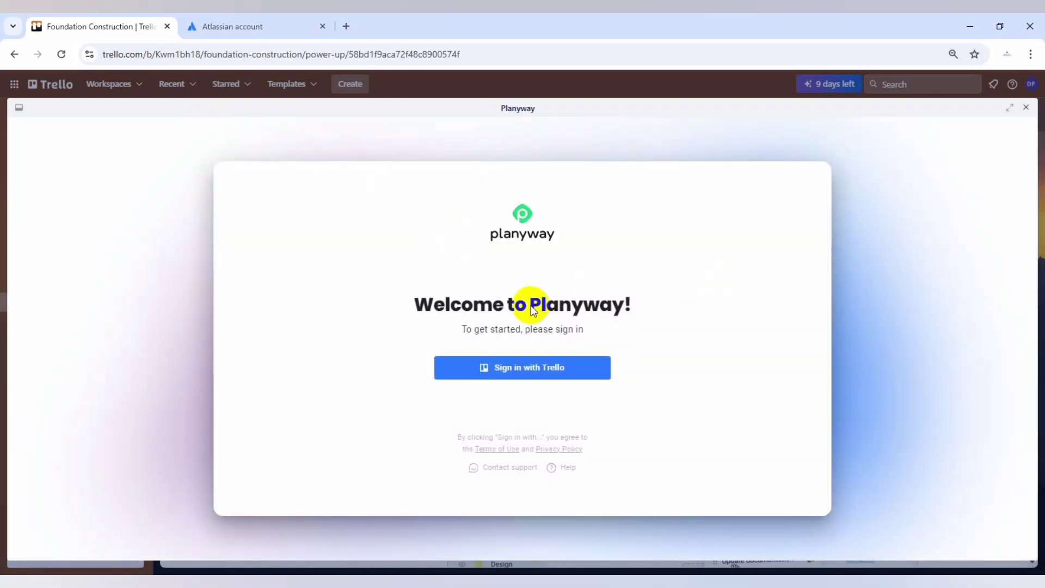
# Attempt the Planyway sign-in, close the blank popup, and go back from the sign-in page
pyautogui.click(490, 368)
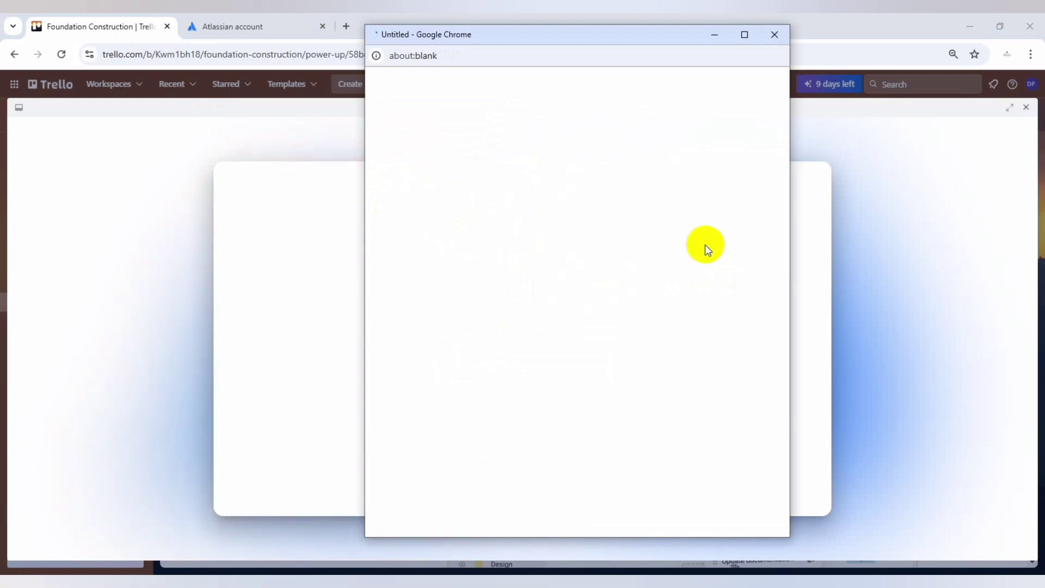
pyautogui.click(773, 40)
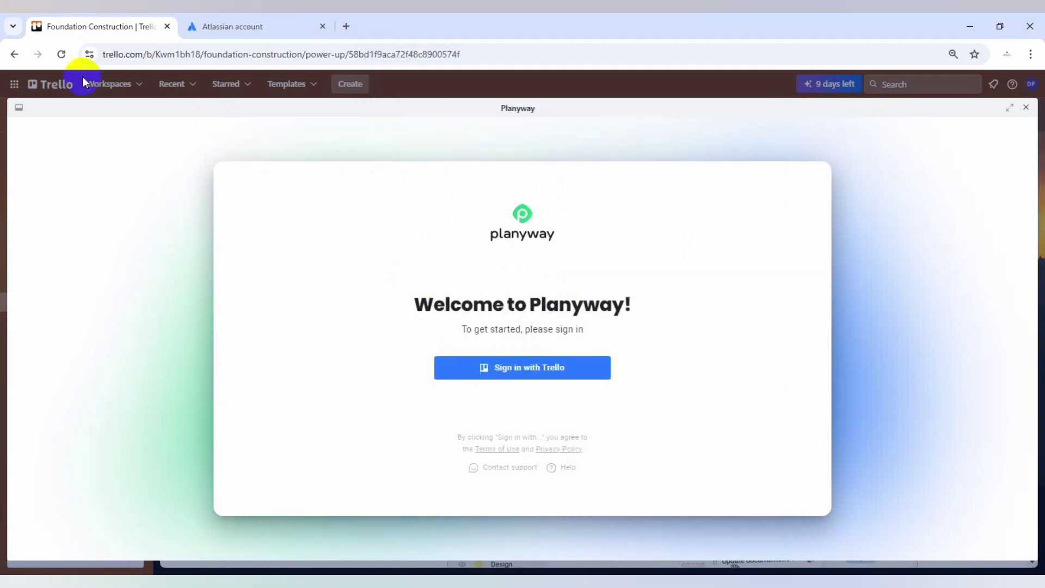
pyautogui.click(25, 51)
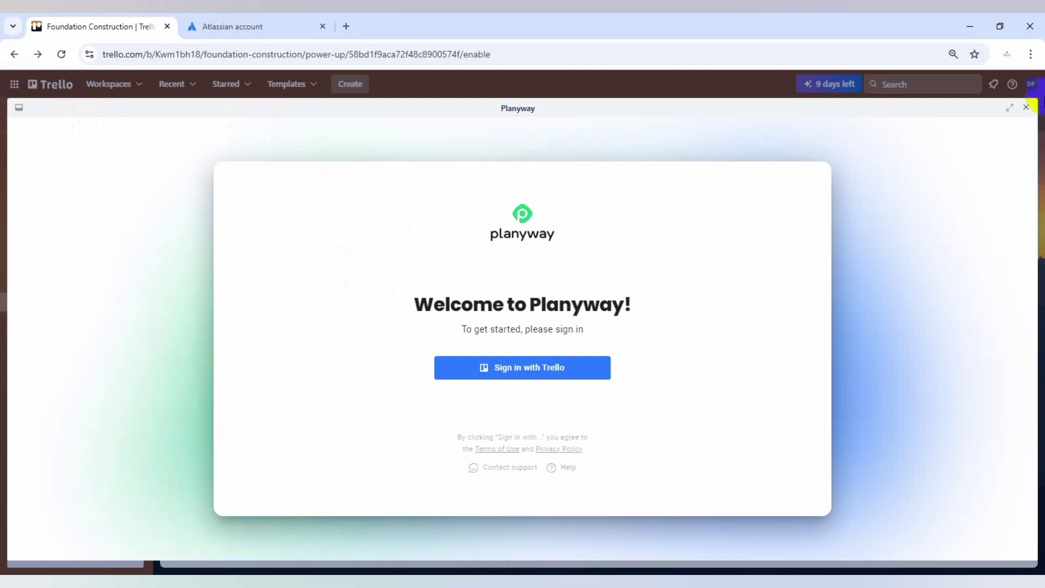
# Close the Planyway panel, search 'cal' and add the Calendar Power-Up
pyautogui.click(1027, 111)
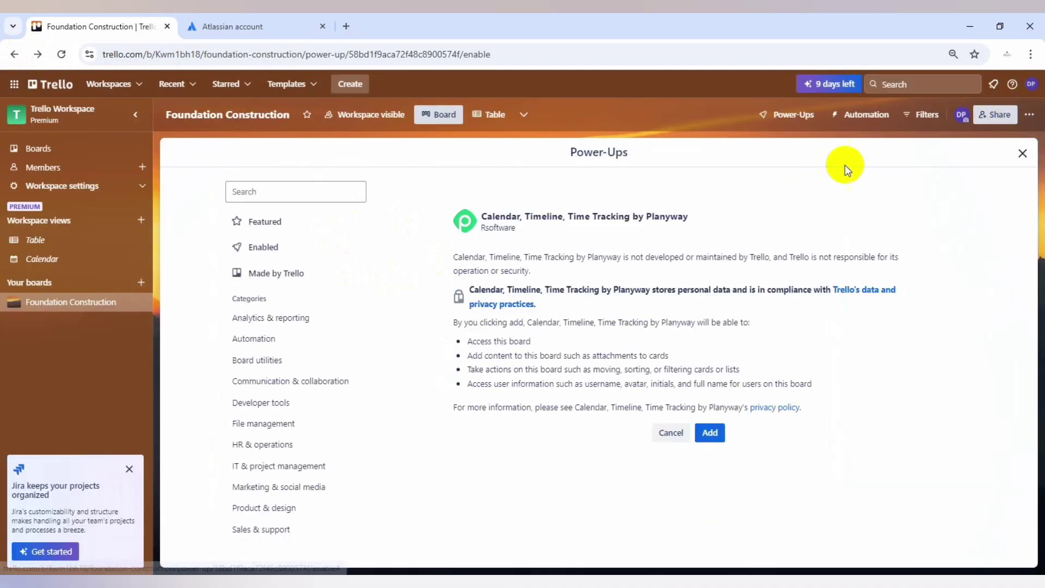
pyautogui.click(282, 195)
pyautogui.write('ca')
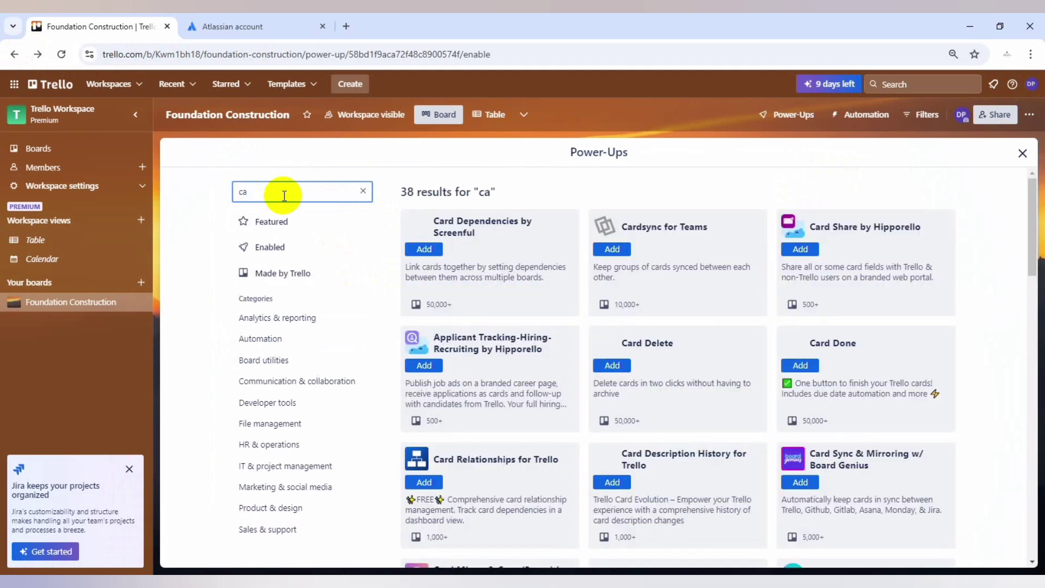
pyautogui.write('l')
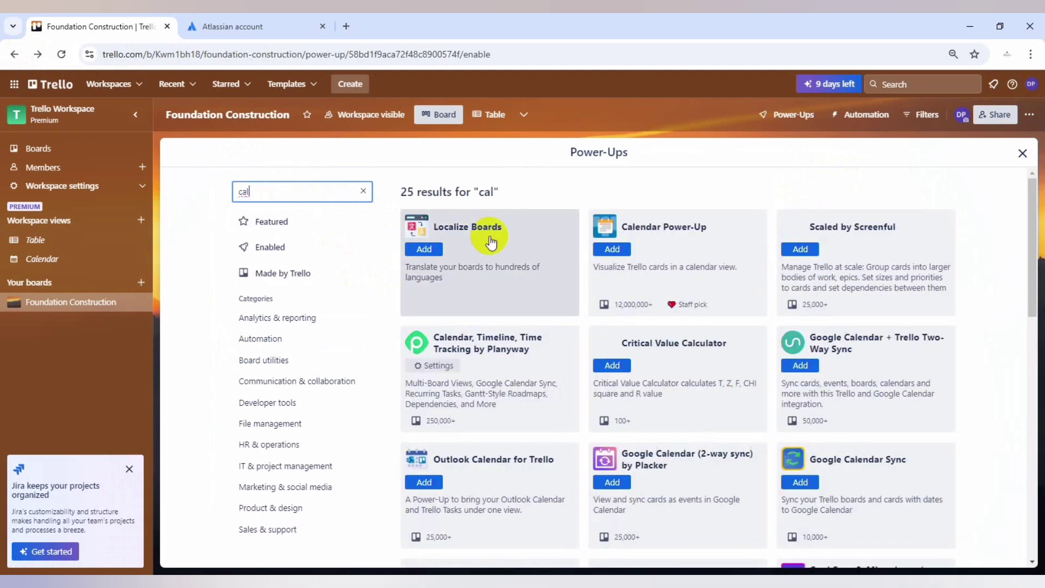
pyautogui.click(611, 251)
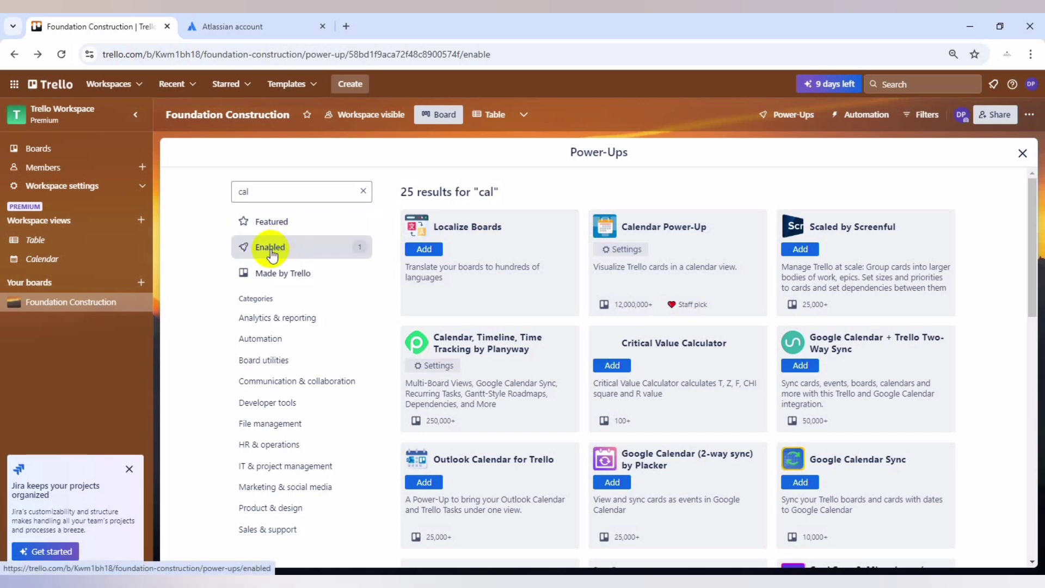
# Change the search to 'card re' and add the Card Repeater Power-Up
pyautogui.click(305, 196)
pyautogui.press('BackSpace')
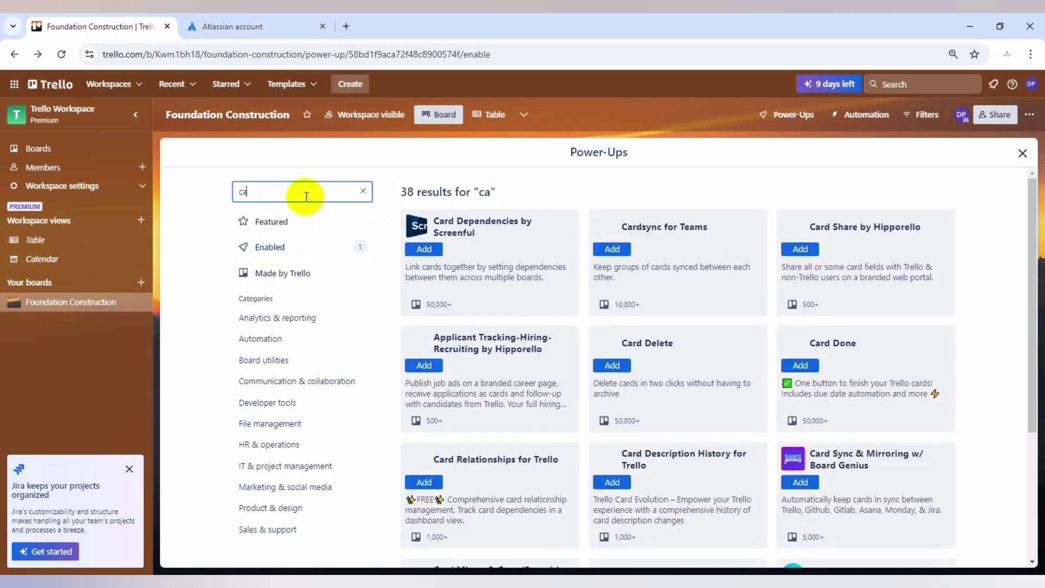
pyautogui.write('rd re')
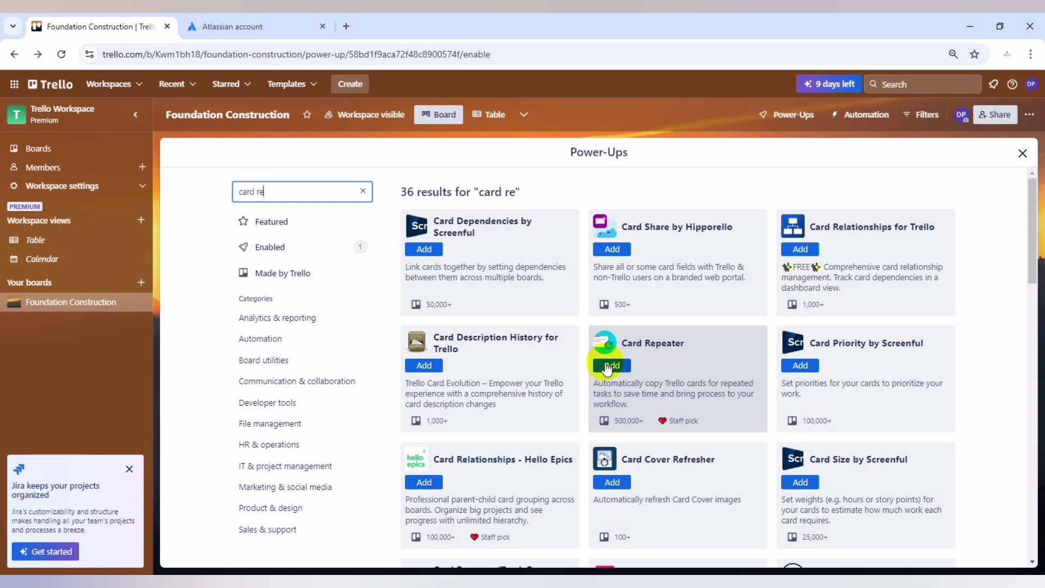
pyautogui.click(608, 366)
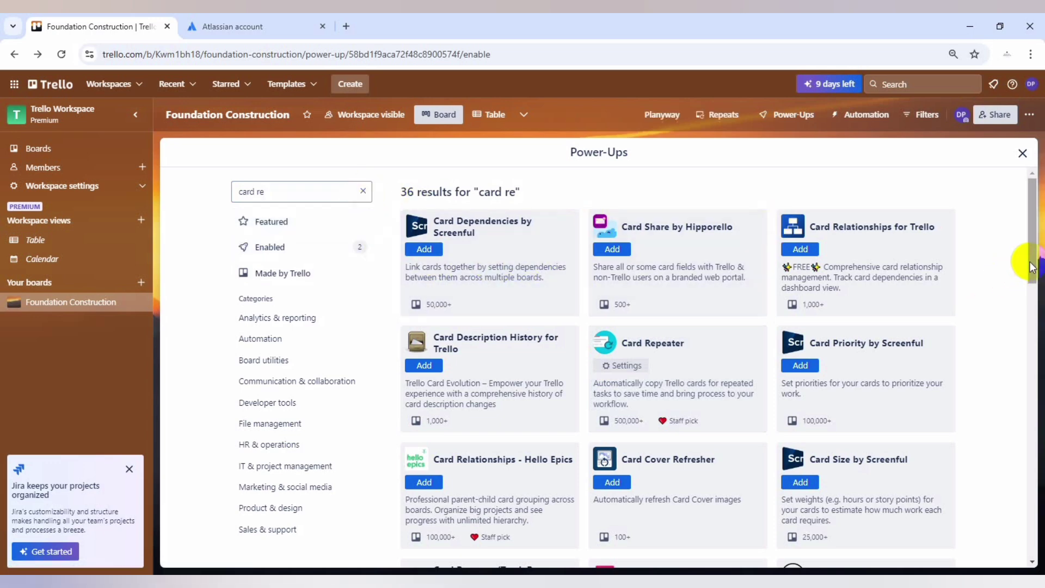
pyautogui.moveTo(1030, 277); pyautogui.dragTo(1024, 227)
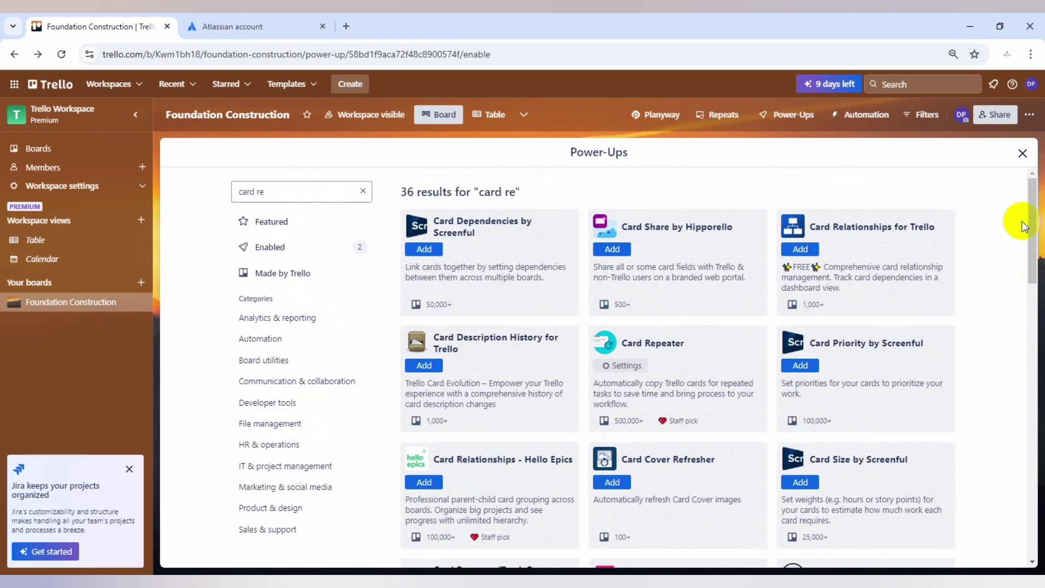
# Open the Excavate Foundation Site card, skip assigning verify permits, then join and leave the card
pyautogui.click(1023, 154)
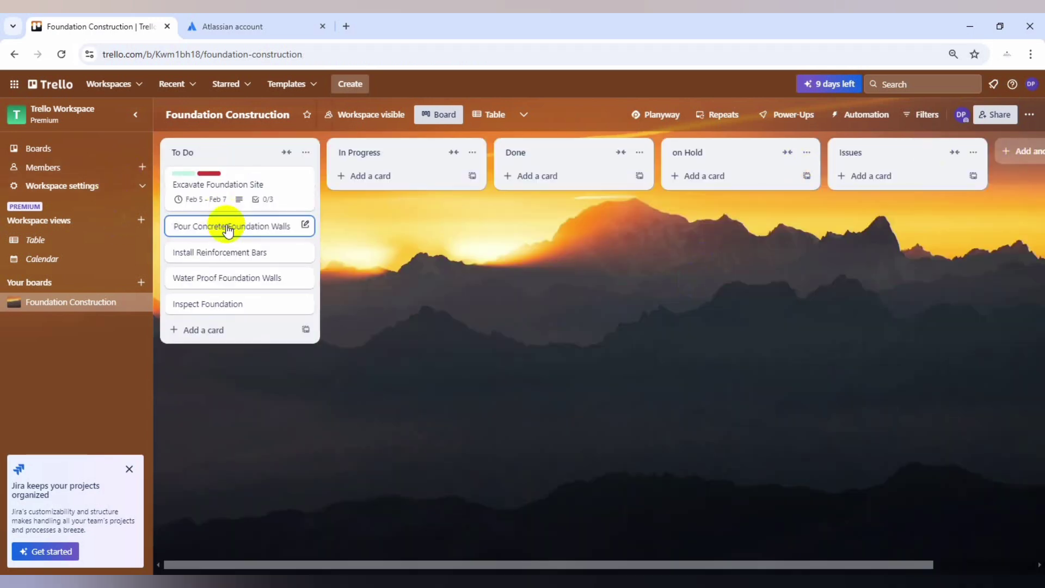
pyautogui.click(221, 194)
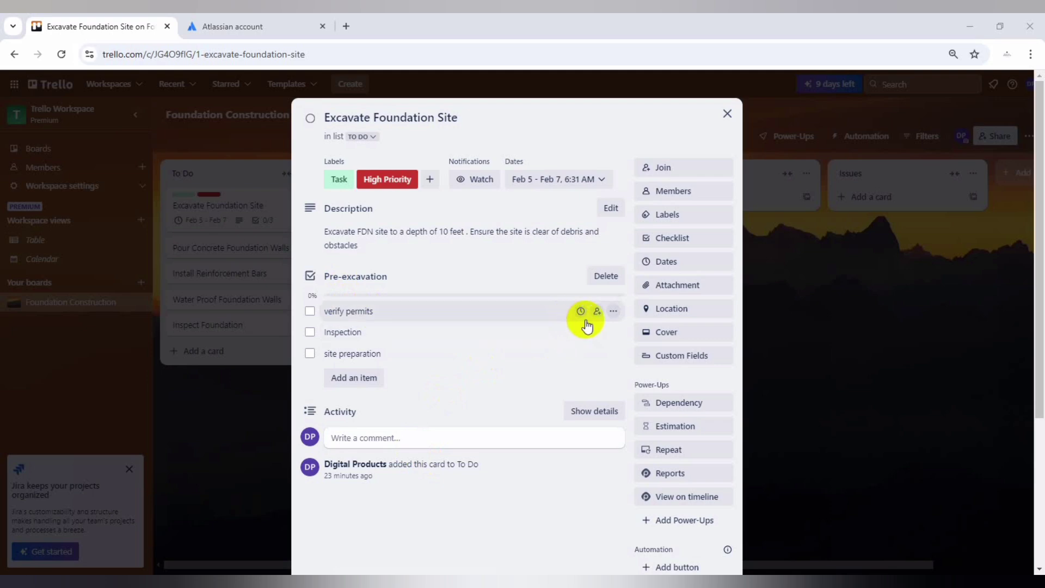
pyautogui.click(598, 312)
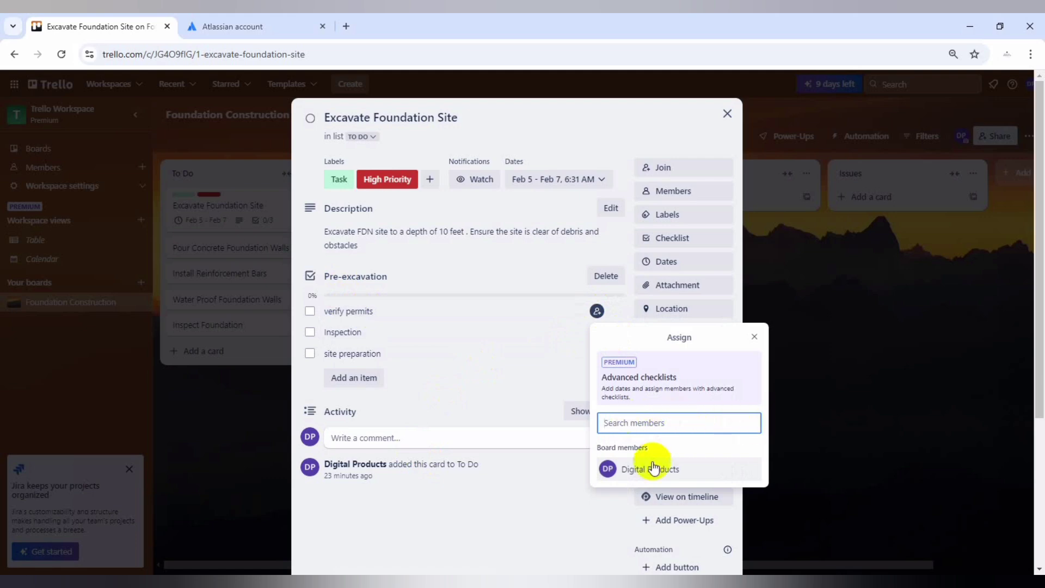
pyautogui.click(755, 337)
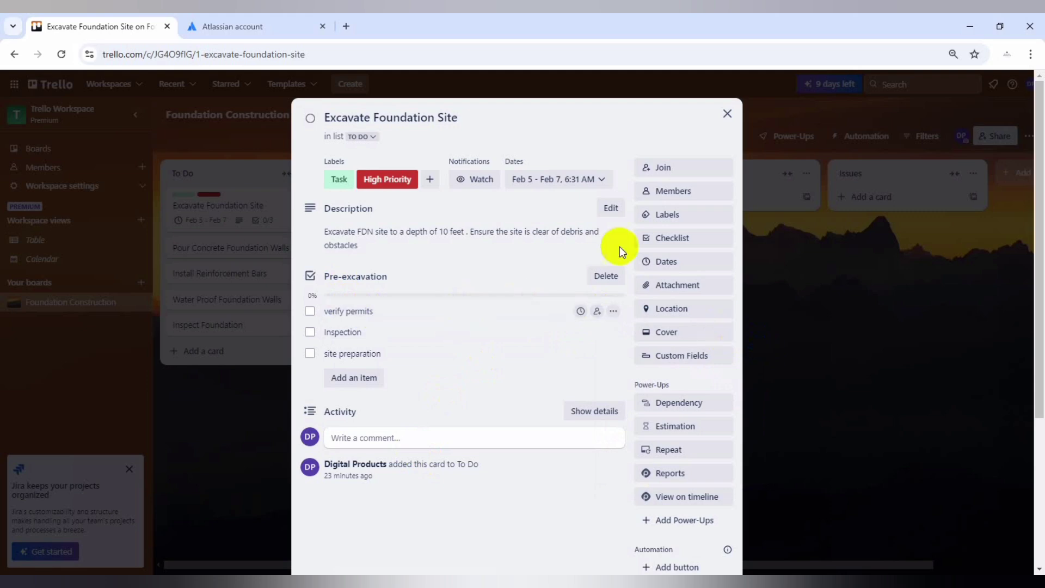
pyautogui.click(663, 169)
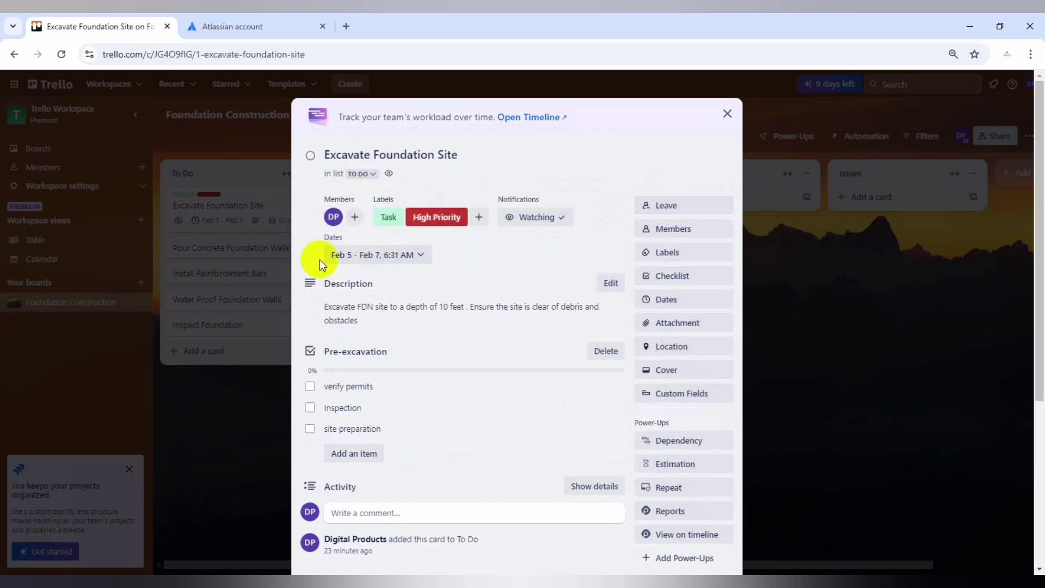
pyautogui.click(648, 205)
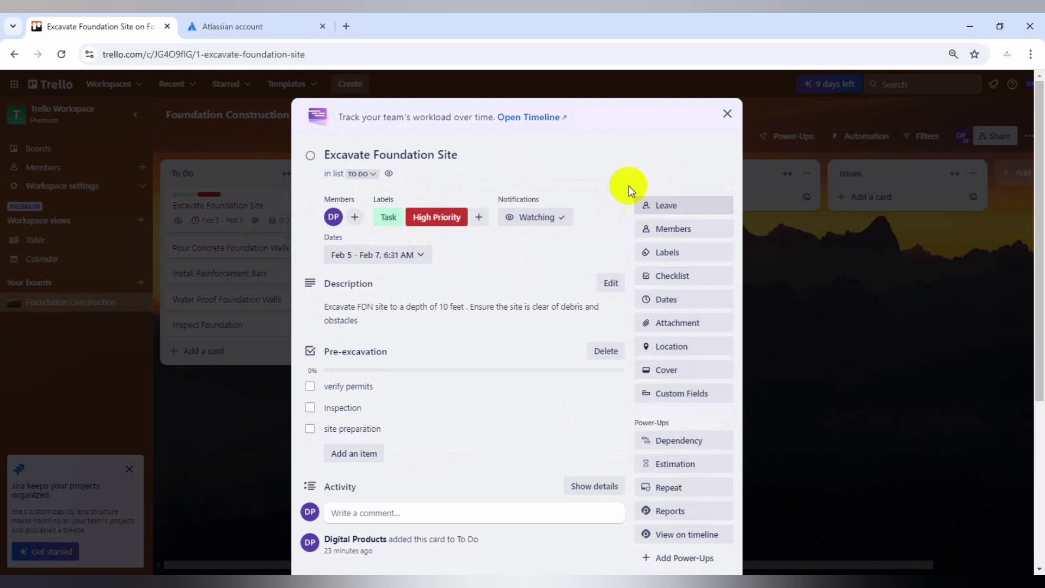
# Close the card and drag Excavate Foundation Site from To Do into In Progress
pyautogui.click(727, 116)
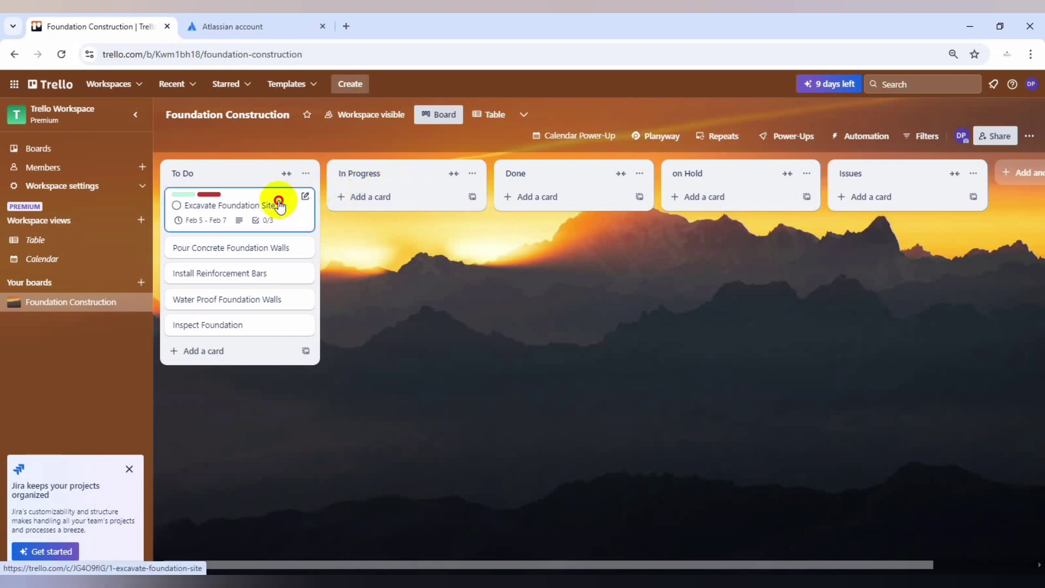
pyautogui.moveTo(279, 202); pyautogui.dragTo(428, 207)
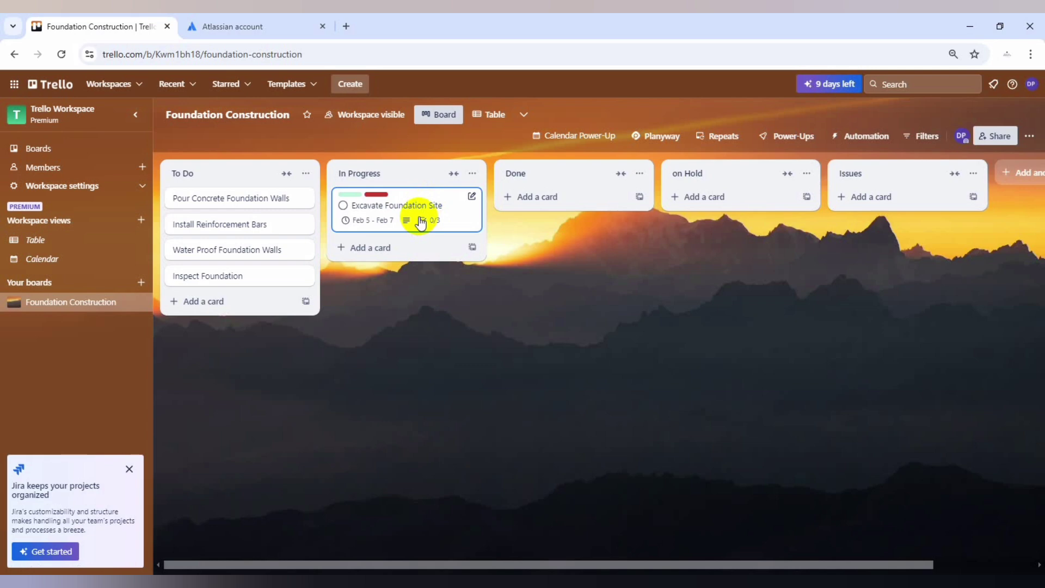
# Tick verify permits, Inspection and site preparation on Excavate Foundation Site, reaching 3/3
pyautogui.click(354, 222)
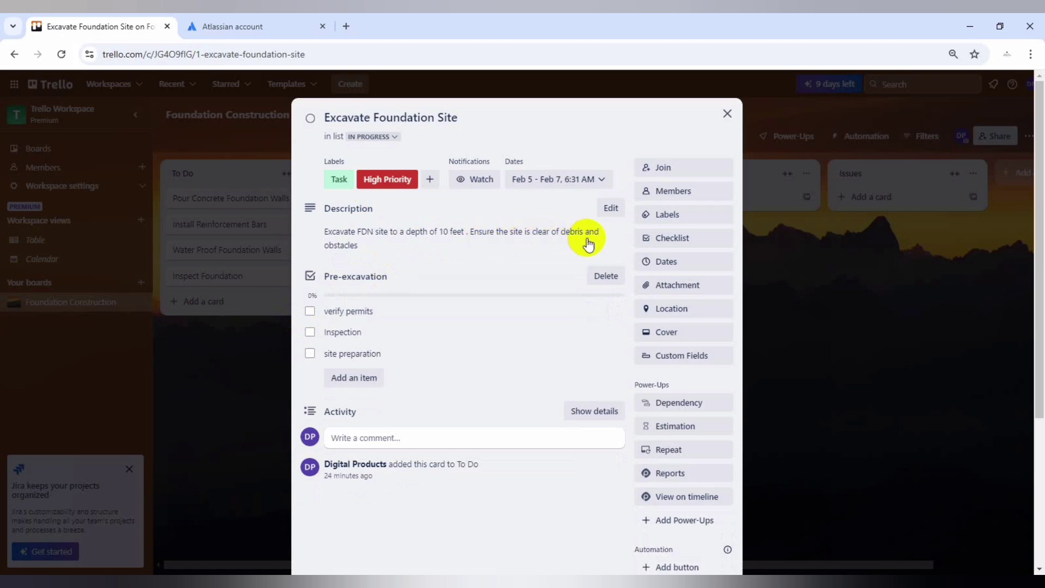
pyautogui.click(310, 312)
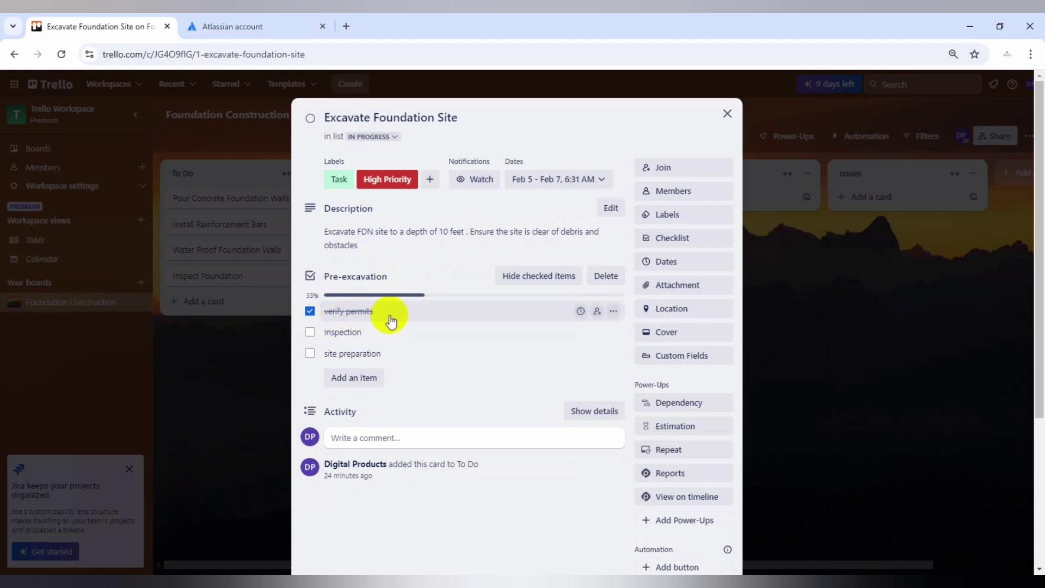
pyautogui.click(310, 332)
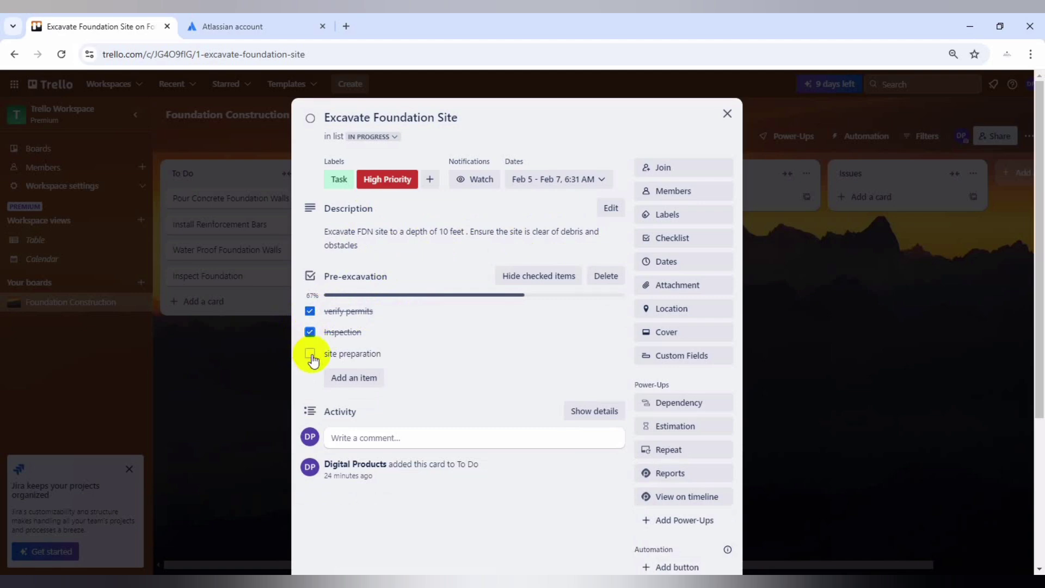
pyautogui.click(311, 355)
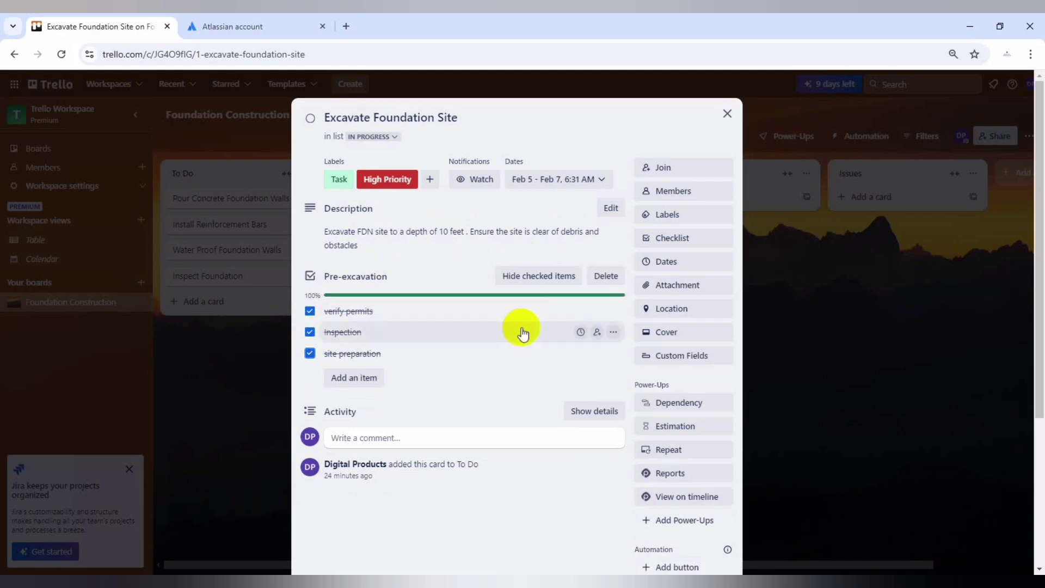
pyautogui.click(727, 115)
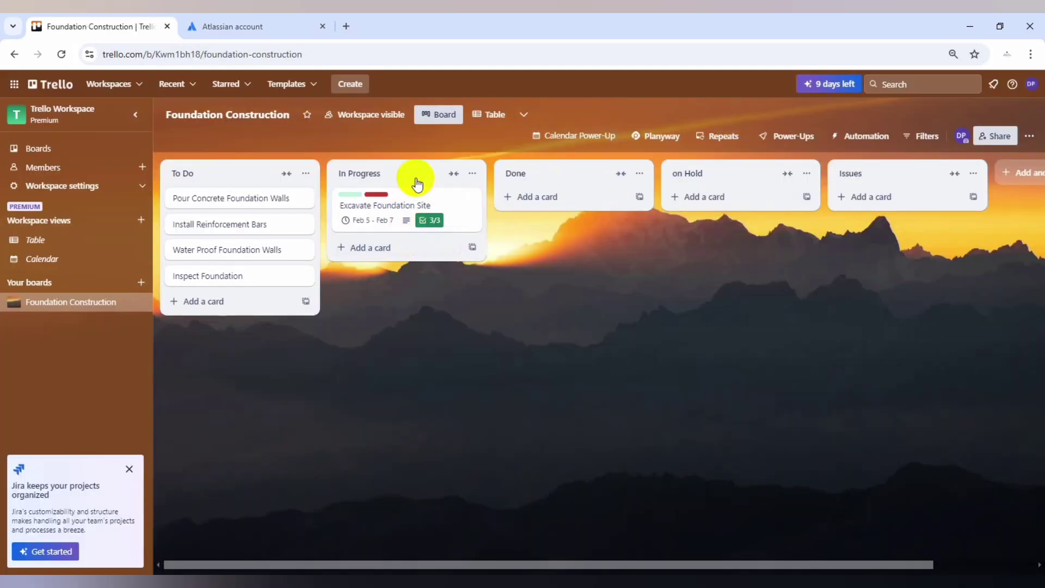
# Drag Excavate Foundation Site from In Progress to Done, then on into Issues
pyautogui.moveTo(455, 205); pyautogui.dragTo(571, 205)
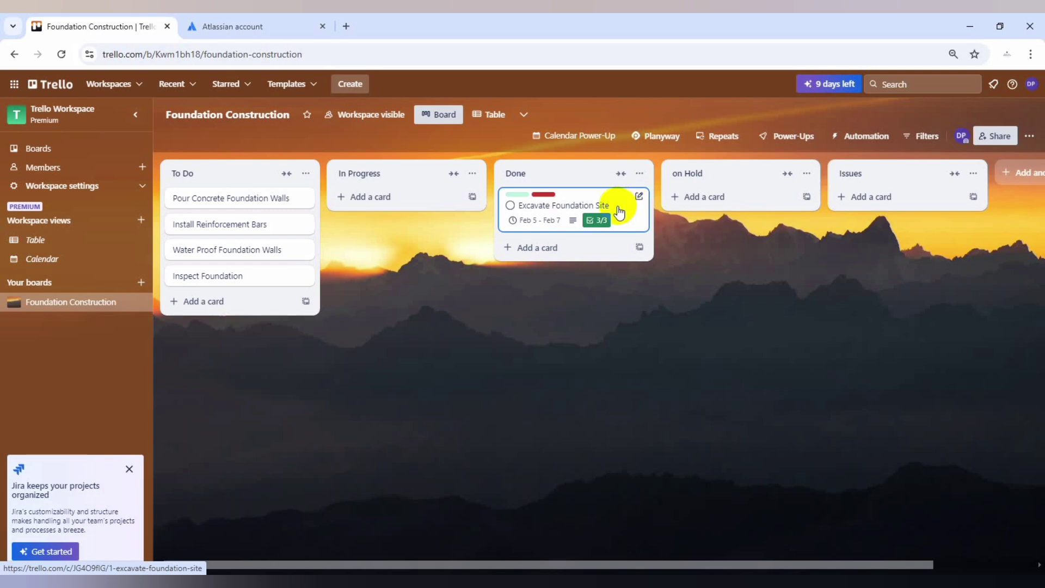
pyautogui.moveTo(620, 211); pyautogui.dragTo(940, 209)
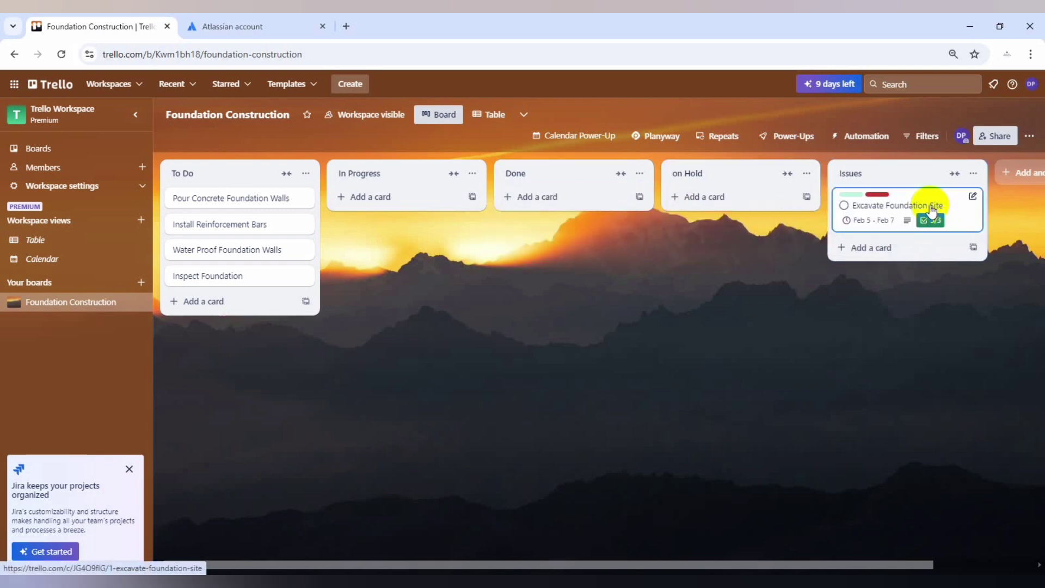